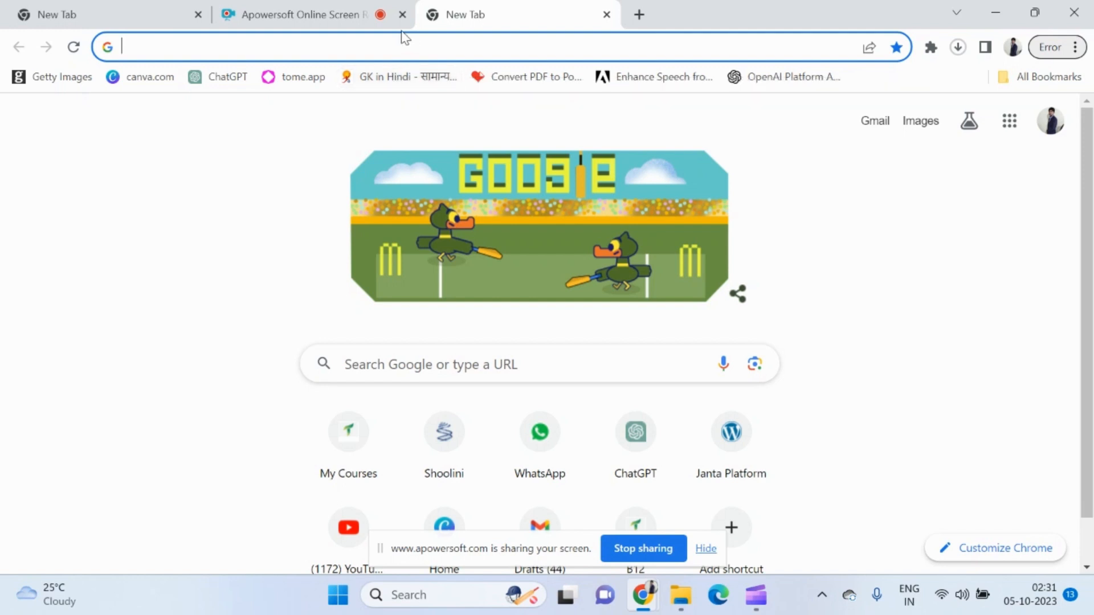
# Step: Run a Google search for "anaconda download" from the new tab page
pyautogui.moveTo(403, 550); pyautogui.dragTo(1061, 614)
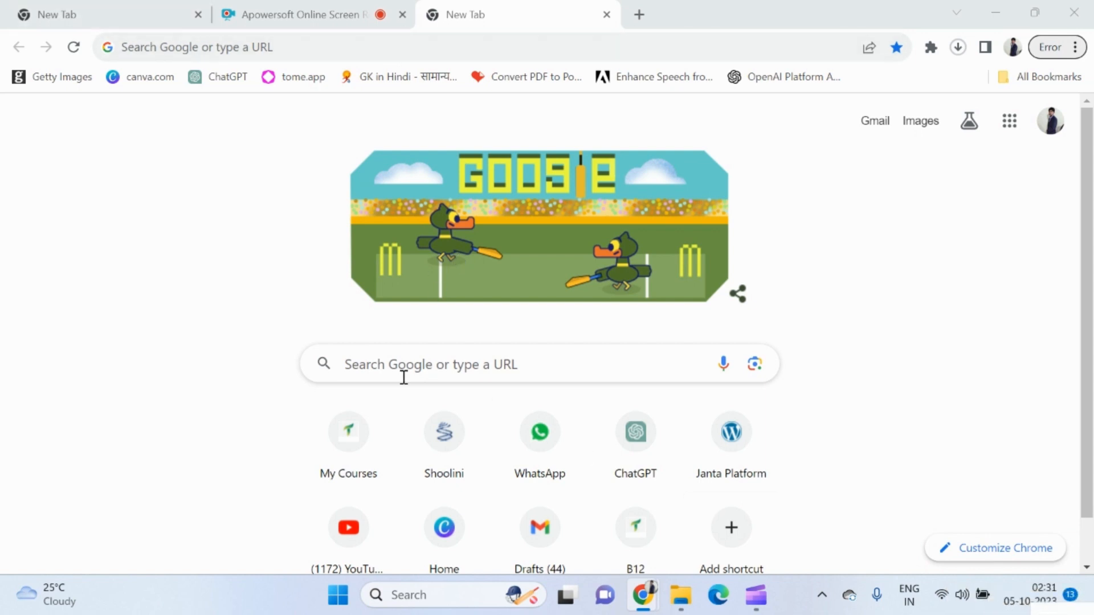
pyautogui.click(365, 364)
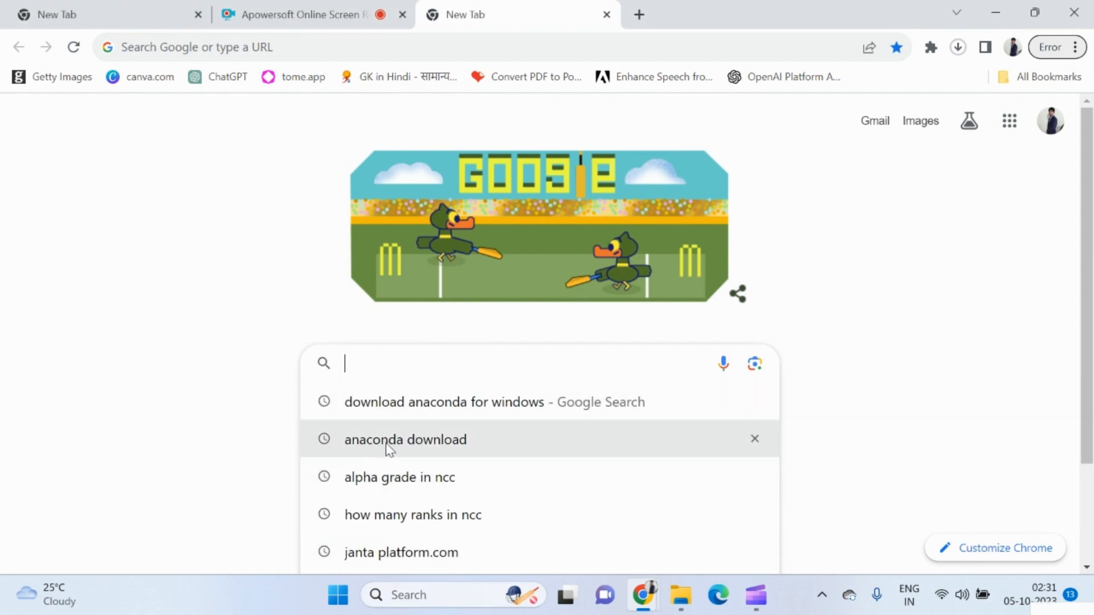
pyautogui.click(415, 442)
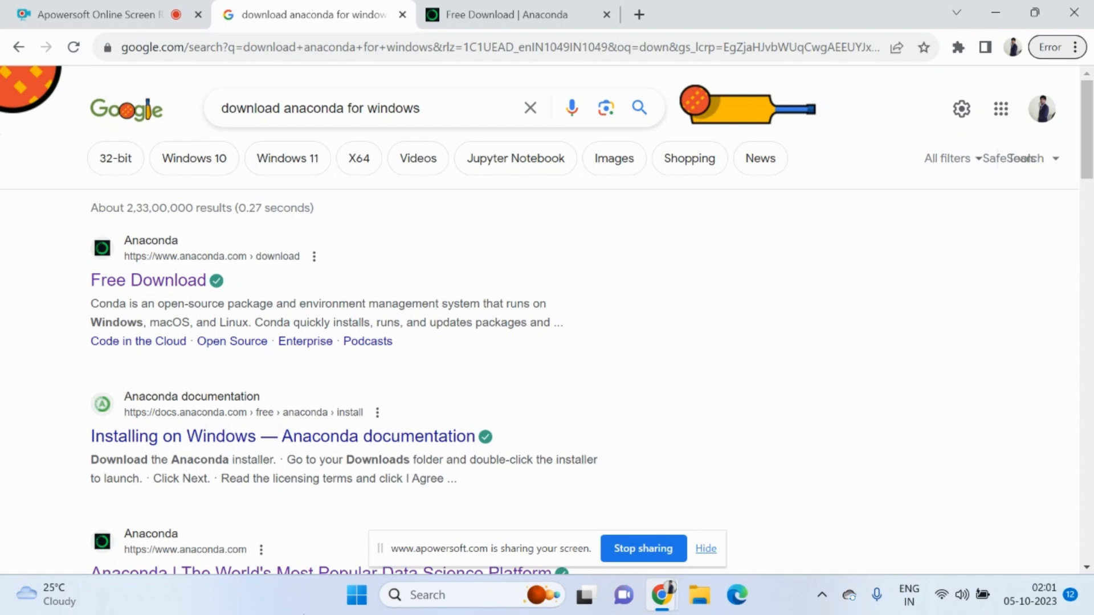
# Step: Replace the query "download anaconda for windows" with "anaconda download" and open Anaconda's Free Download result
pyautogui.moveTo(380, 547); pyautogui.dragTo(1010, 613)
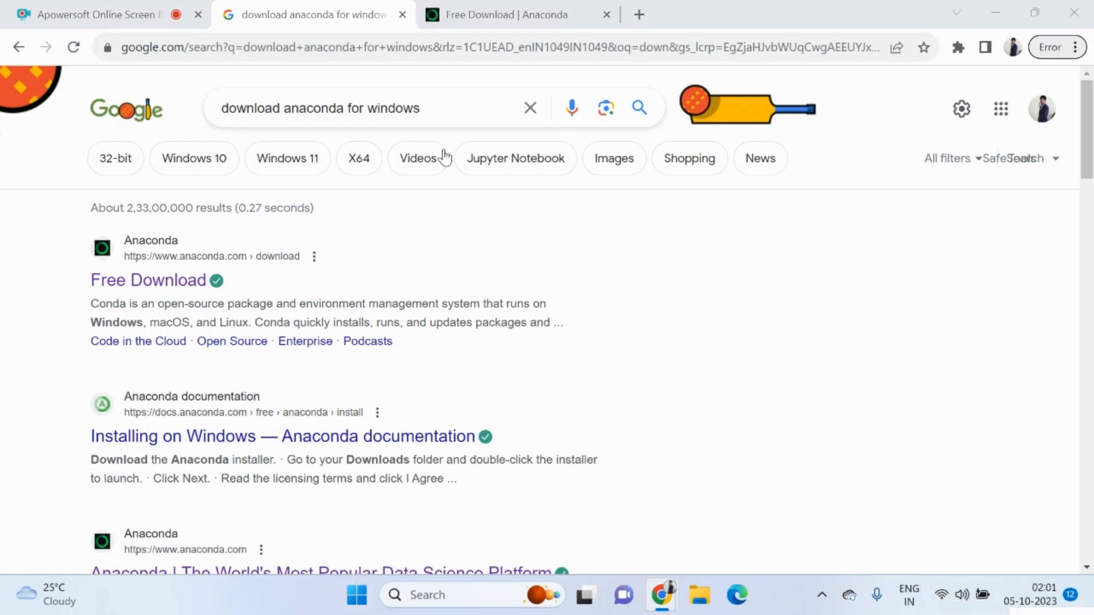
pyautogui.click(587, 373)
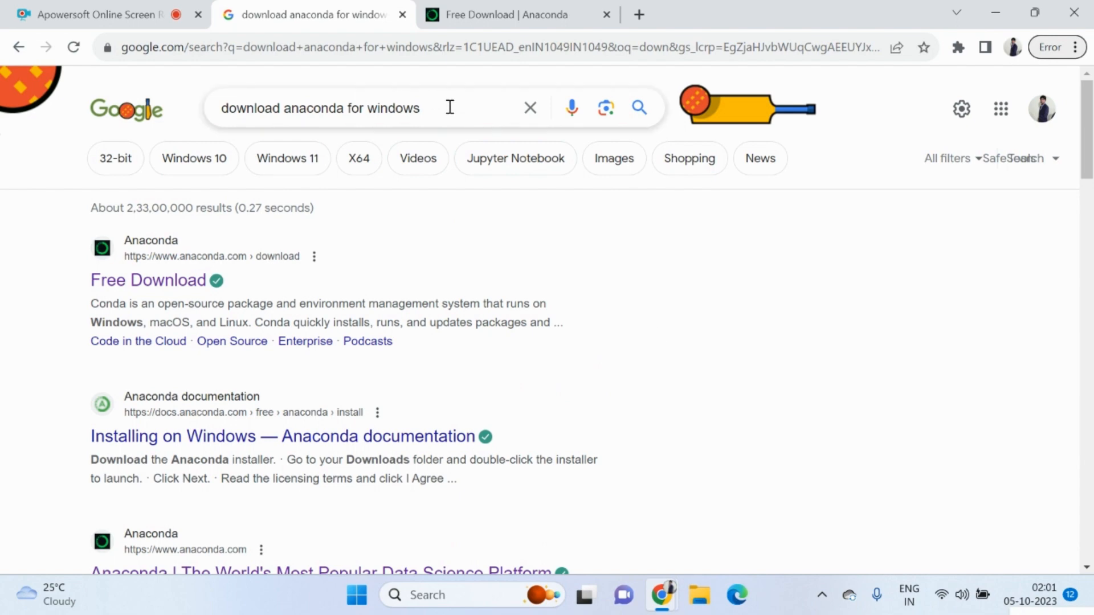
pyautogui.moveTo(450, 108); pyautogui.dragTo(225, 108)
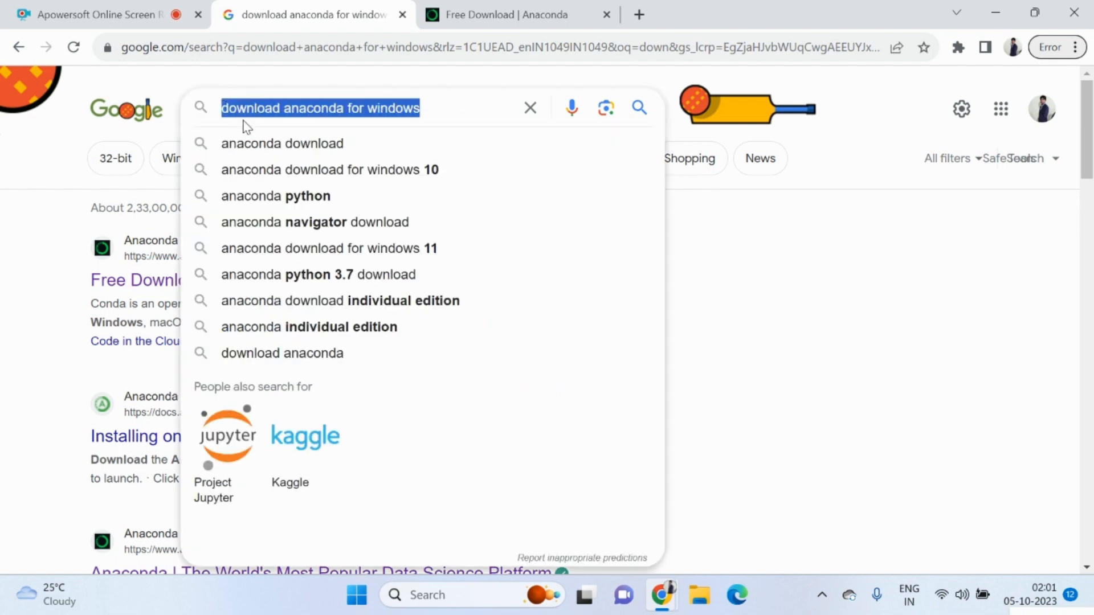
pyautogui.click(359, 105)
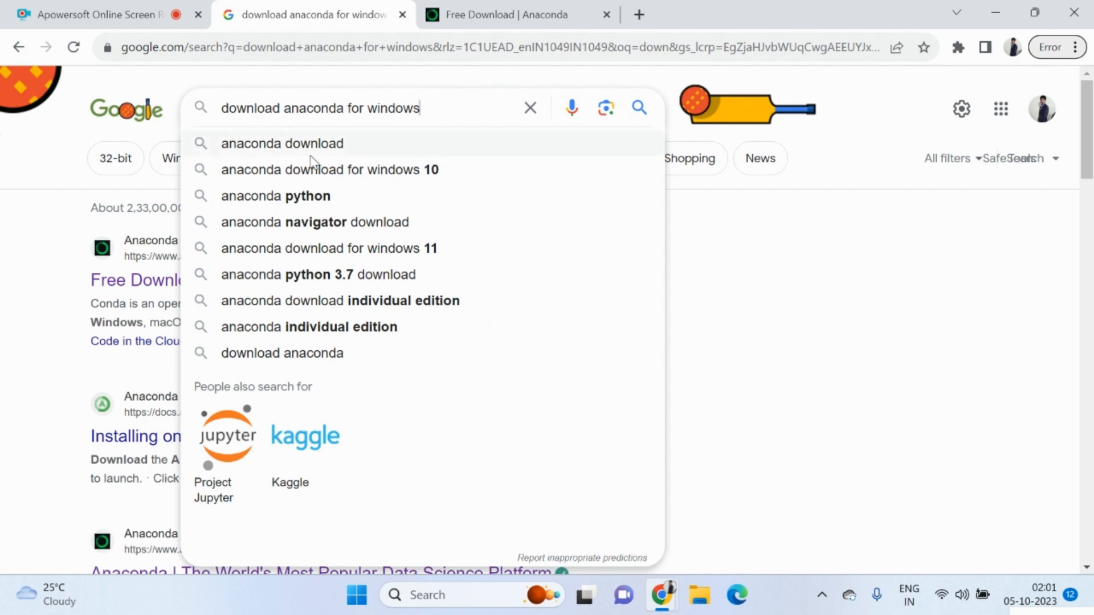
pyautogui.click(274, 149)
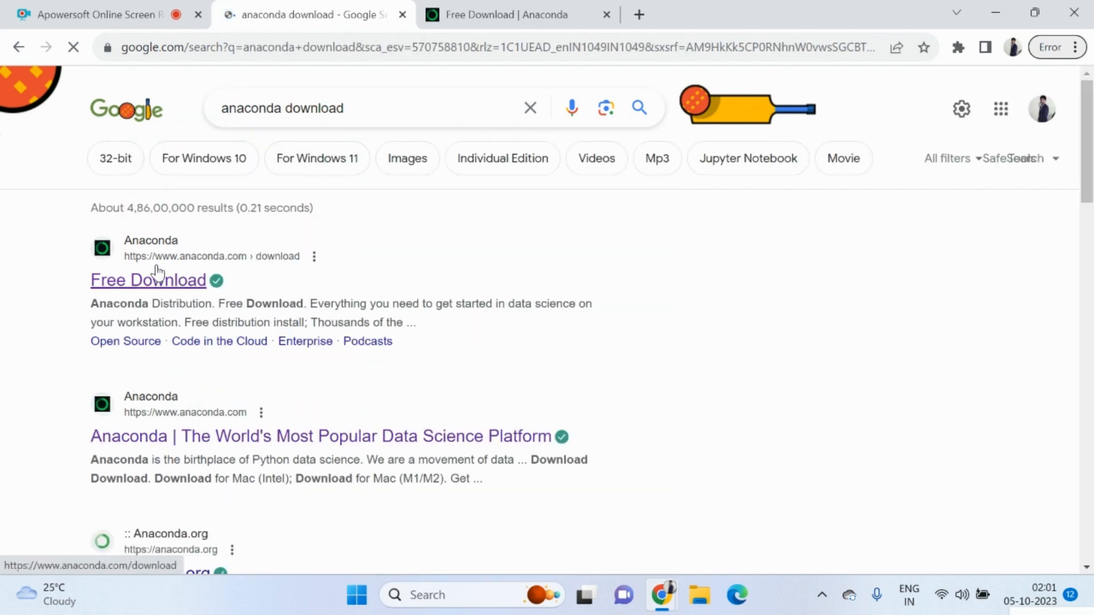
pyautogui.click(371, 106)
pyautogui.click(151, 288)
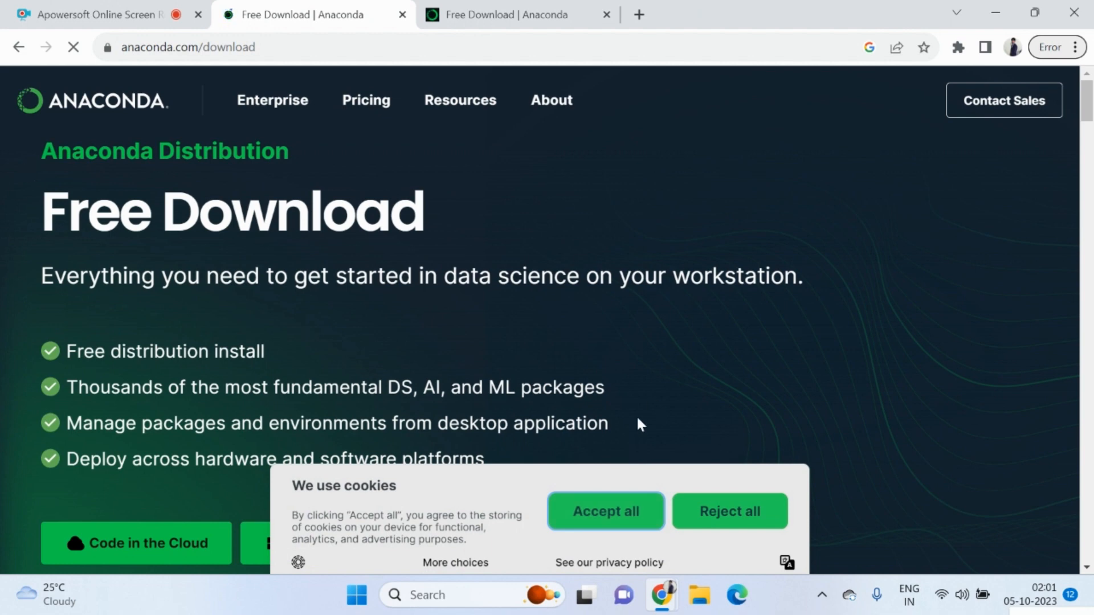
# Step: Accept all cookies, start downloading the Anaconda installer for Windows, and pause that download
pyautogui.click(615, 507)
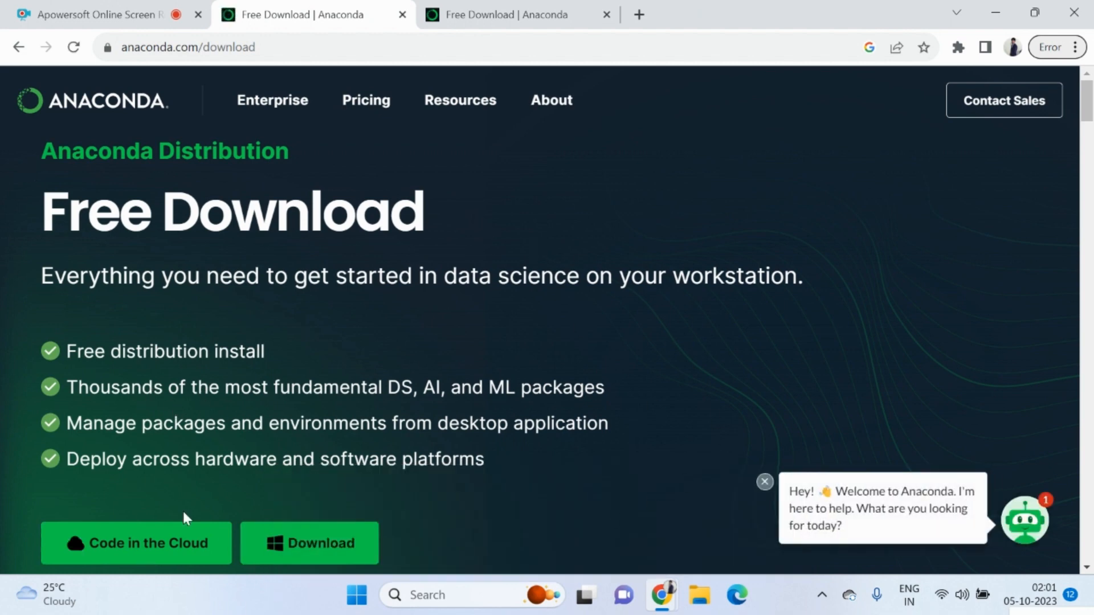
pyautogui.click(278, 554)
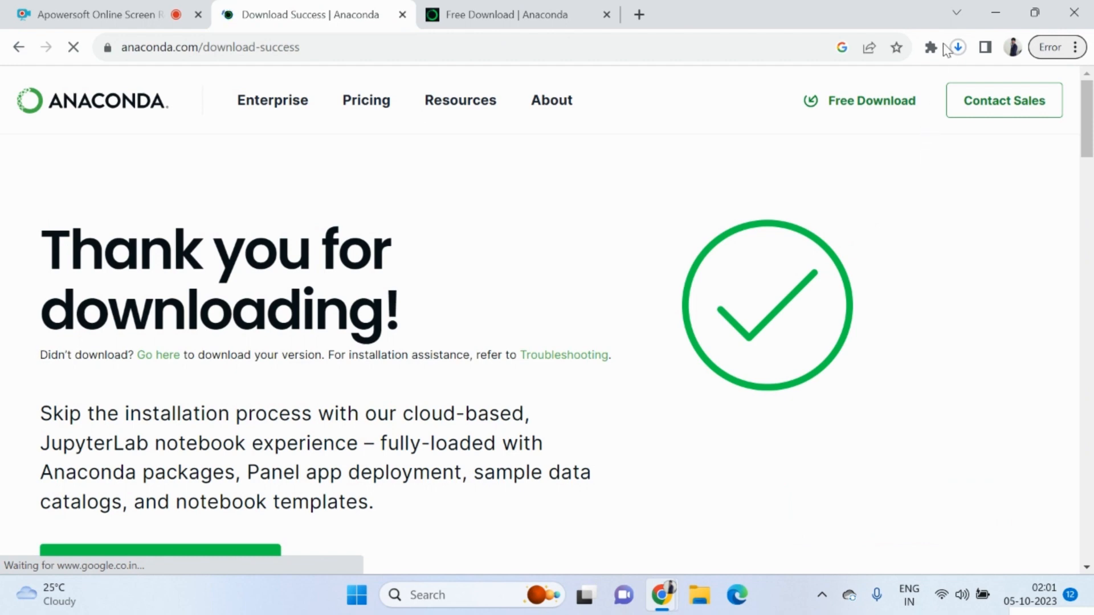
pyautogui.click(958, 46)
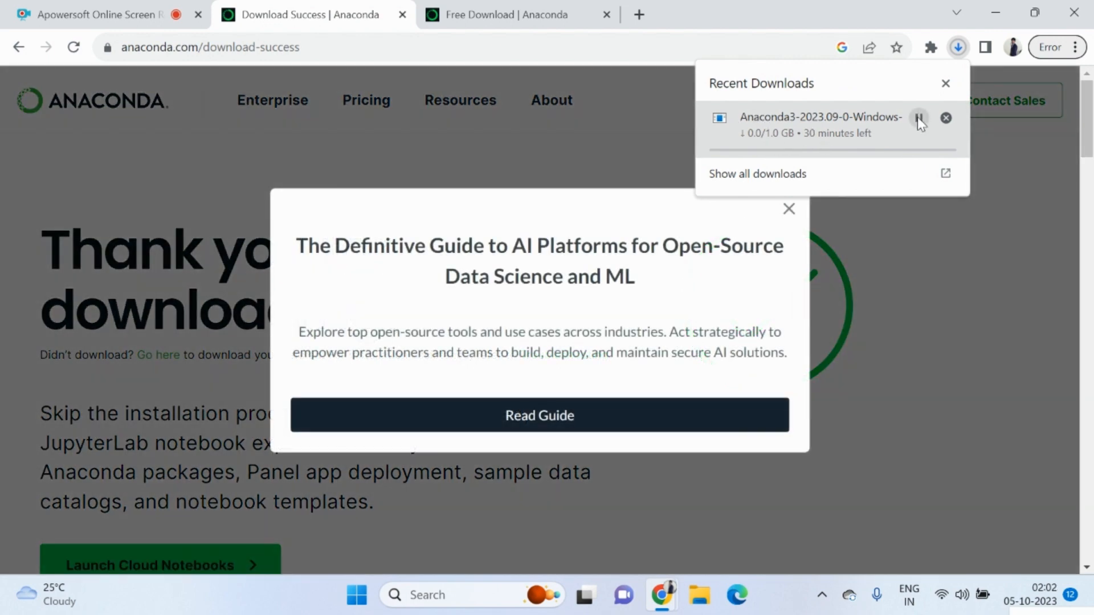
pyautogui.click(917, 118)
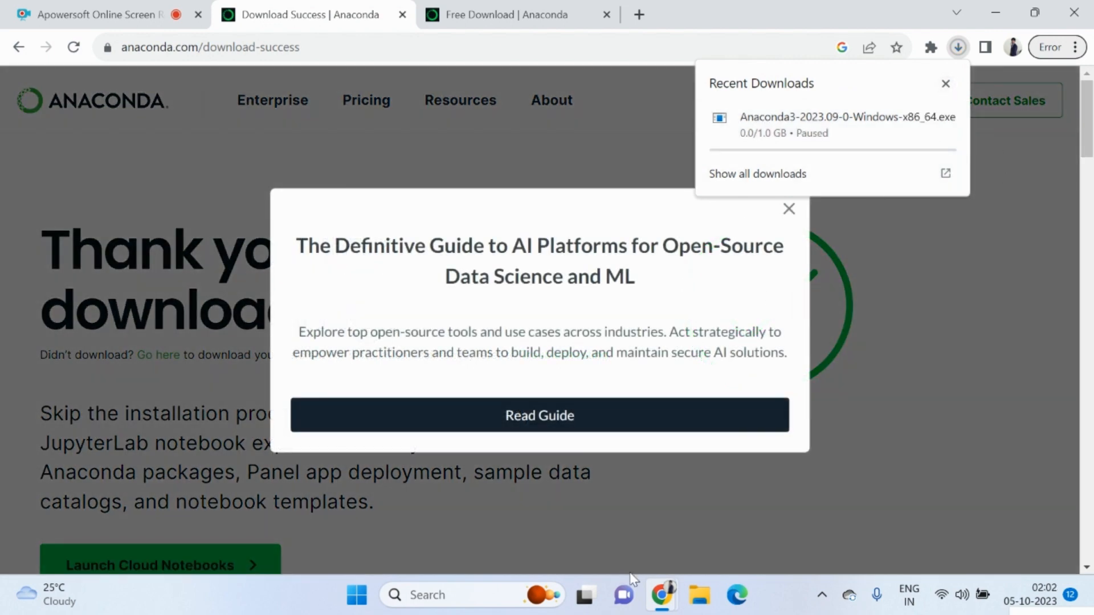
# Step: Search the Downloads folder for "anacon" and run the Anaconda3-2023.07-2-Windows-x86_64 installer
pyautogui.click(700, 595)
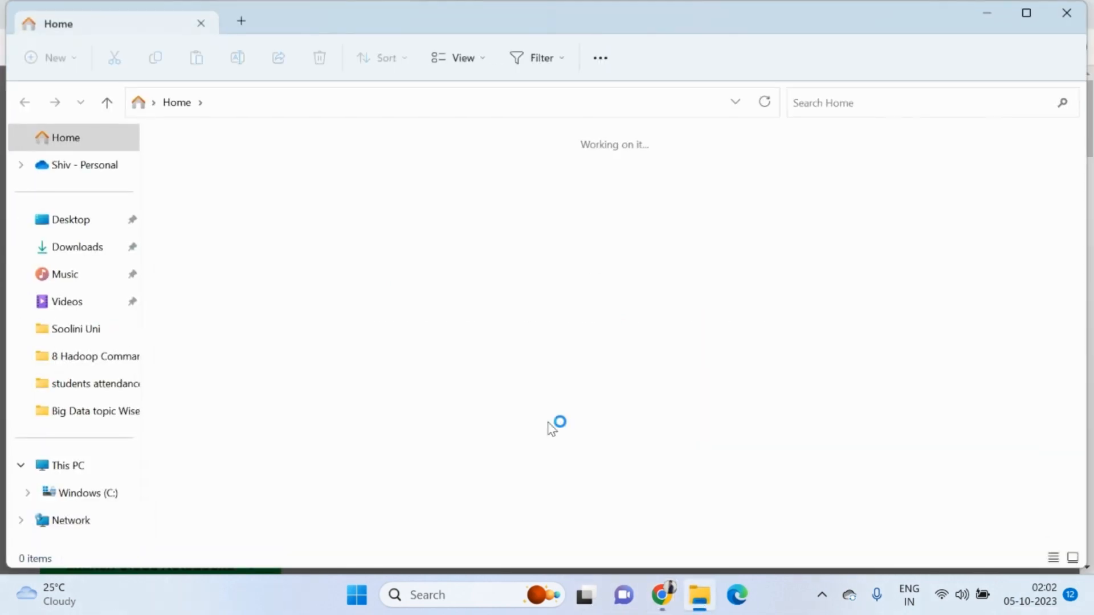
pyautogui.click(70, 257)
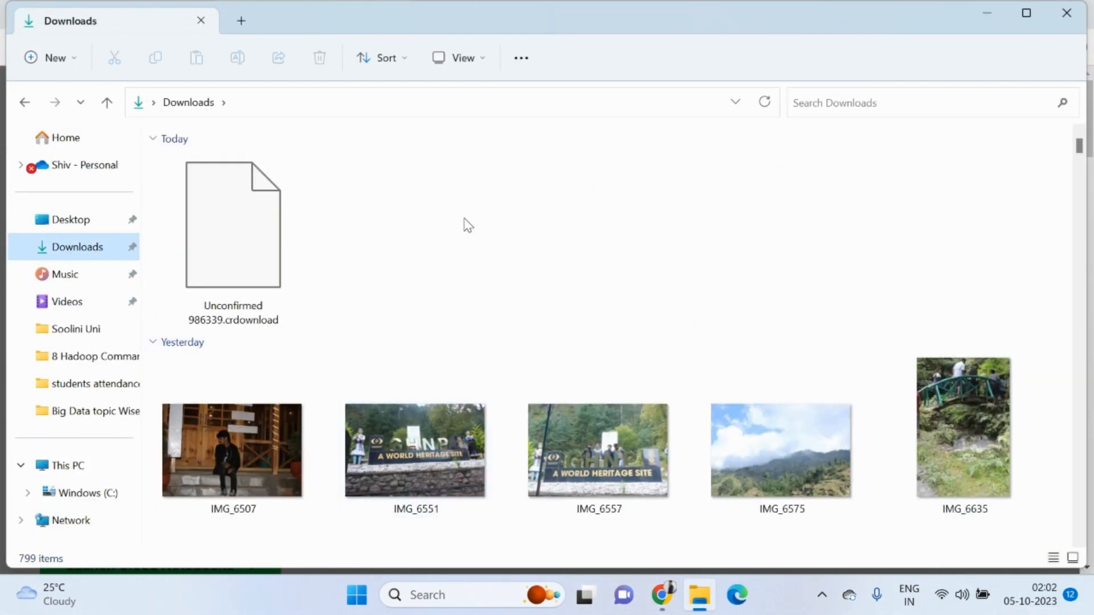
pyautogui.click(915, 102)
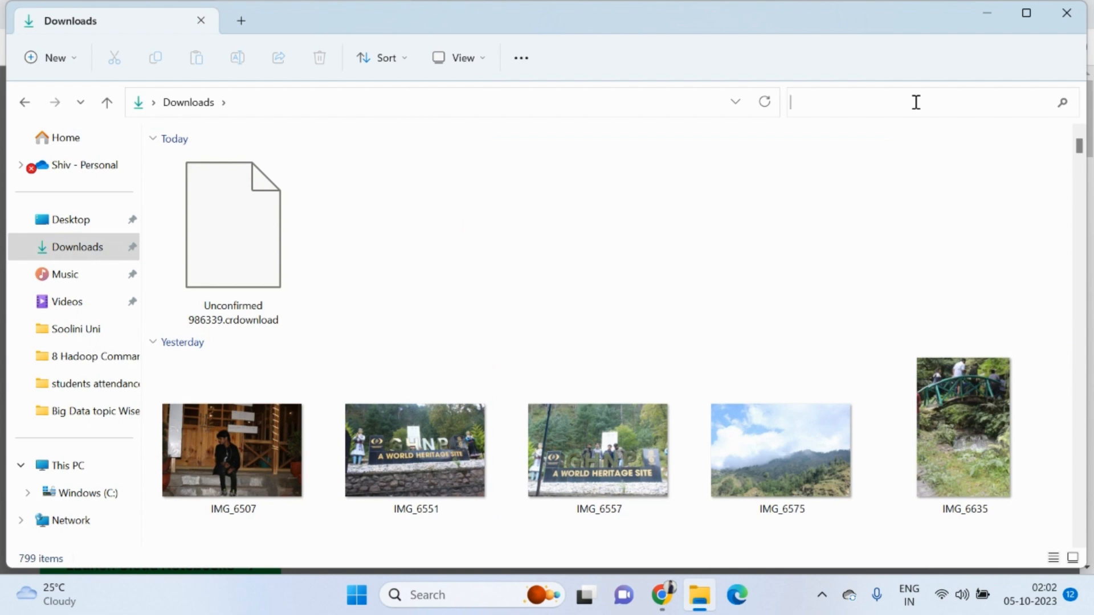
pyautogui.write('anacon')
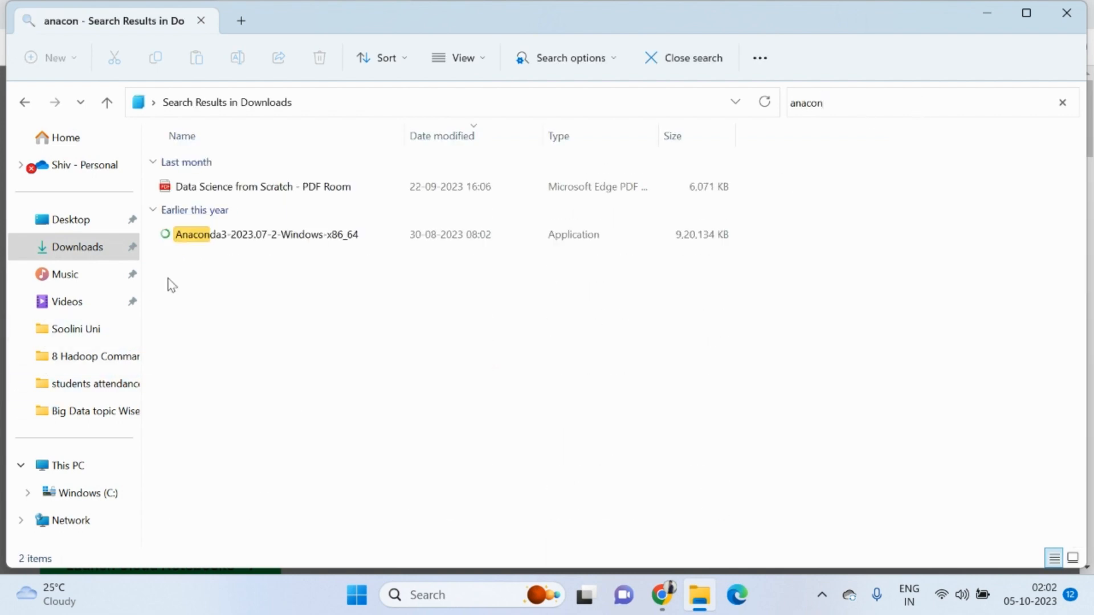
pyautogui.click(236, 245)
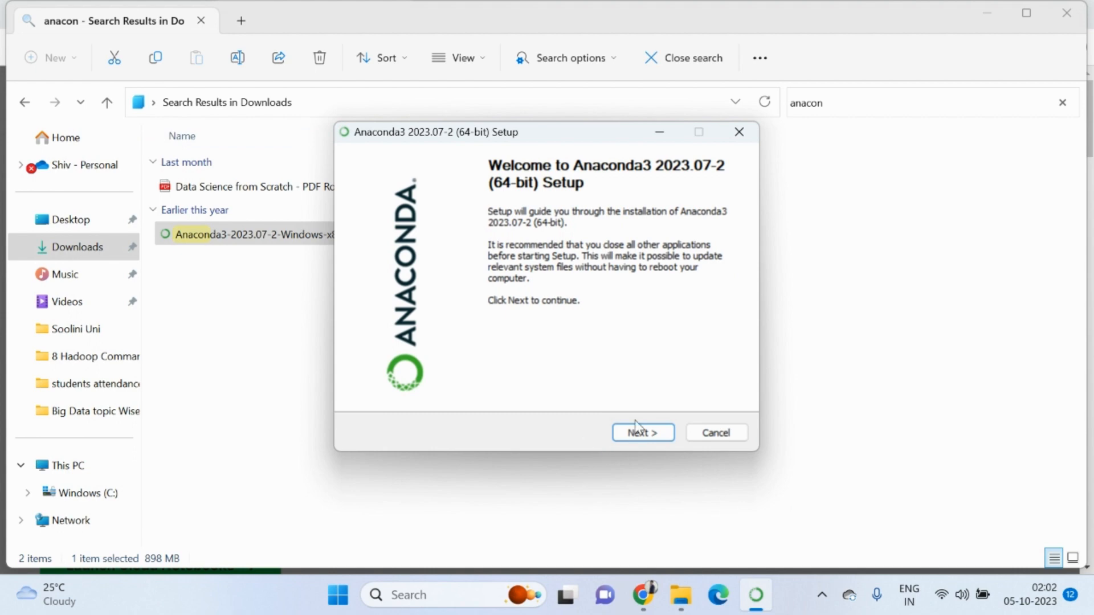
# Step: Accept the Anaconda3 license agreement and keep the installation type at Just Me (recommended)
pyautogui.click(656, 434)
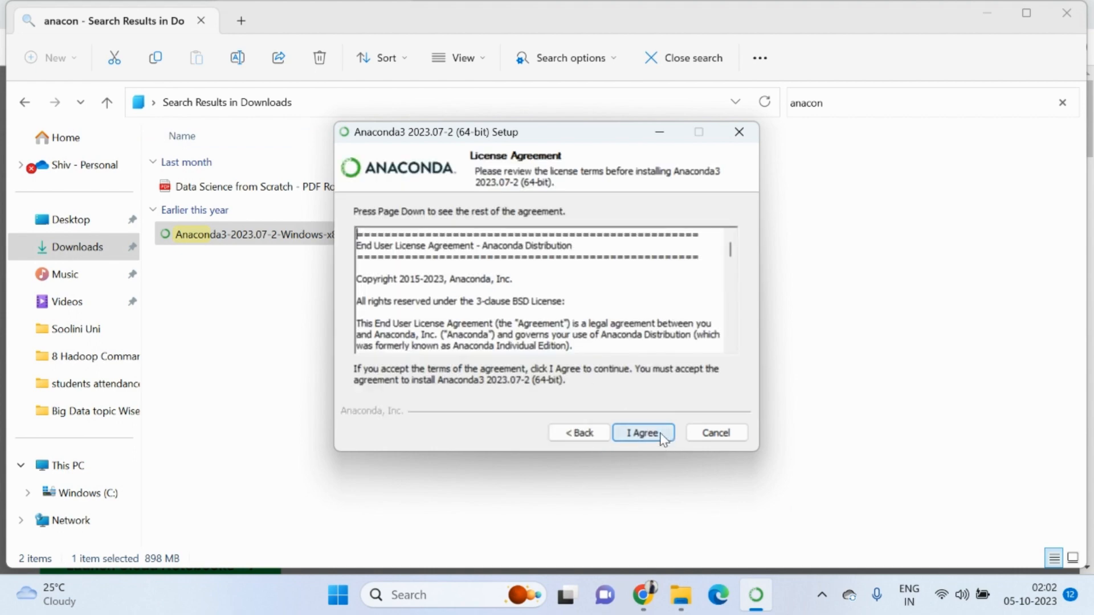
pyautogui.click(663, 436)
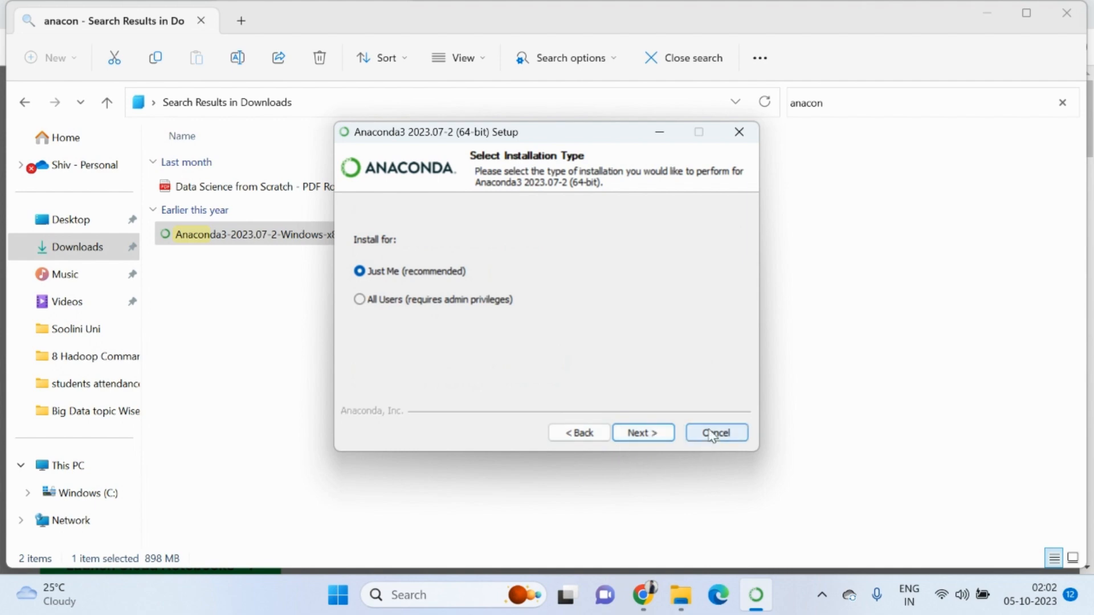
pyautogui.click(632, 434)
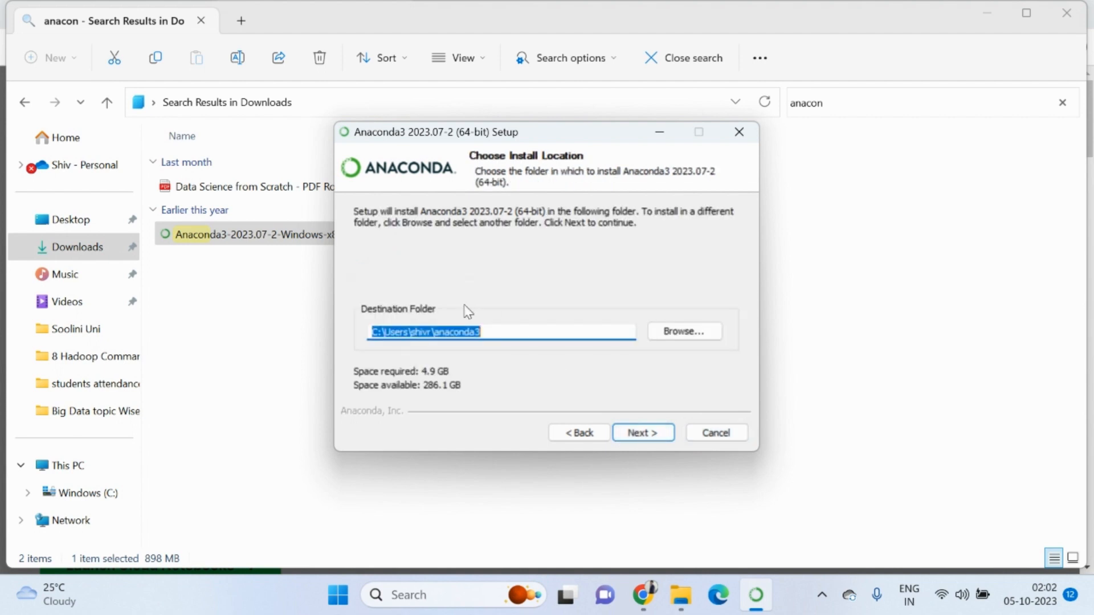
# Step: Try to continue the setup with the default anaconda3 destination folder, and quit the installer
pyautogui.click(512, 329)
pyautogui.click(644, 434)
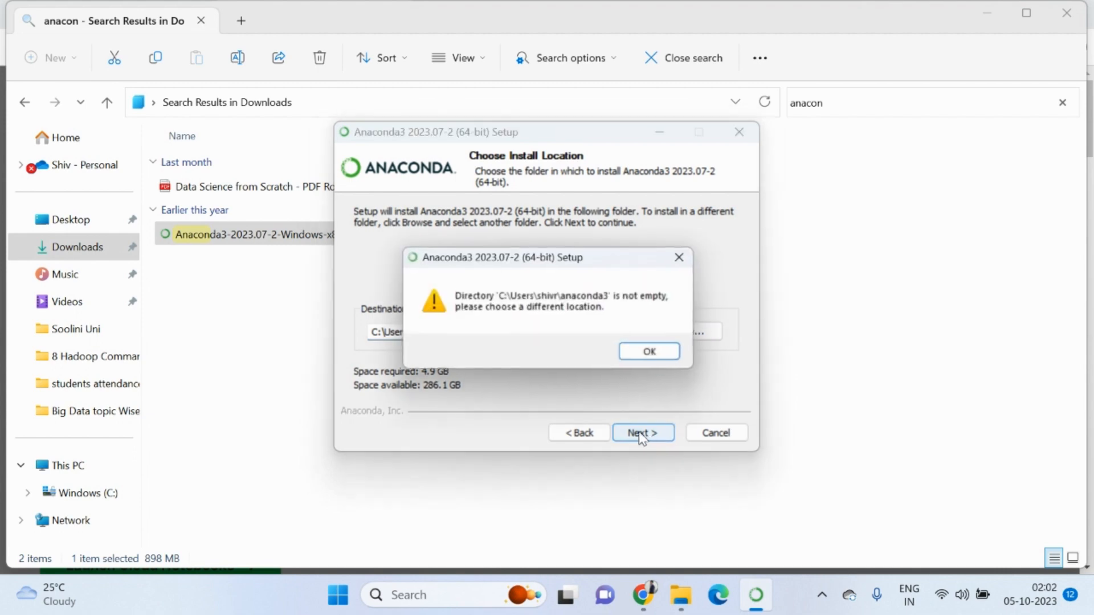
pyautogui.click(654, 354)
pyautogui.click(503, 334)
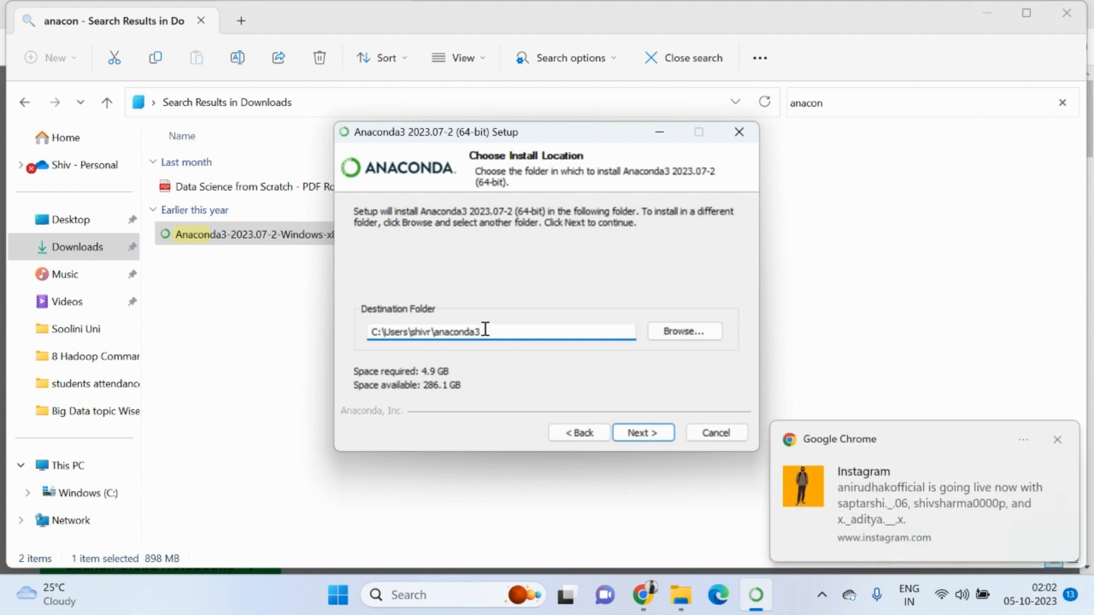
pyautogui.click(1057, 440)
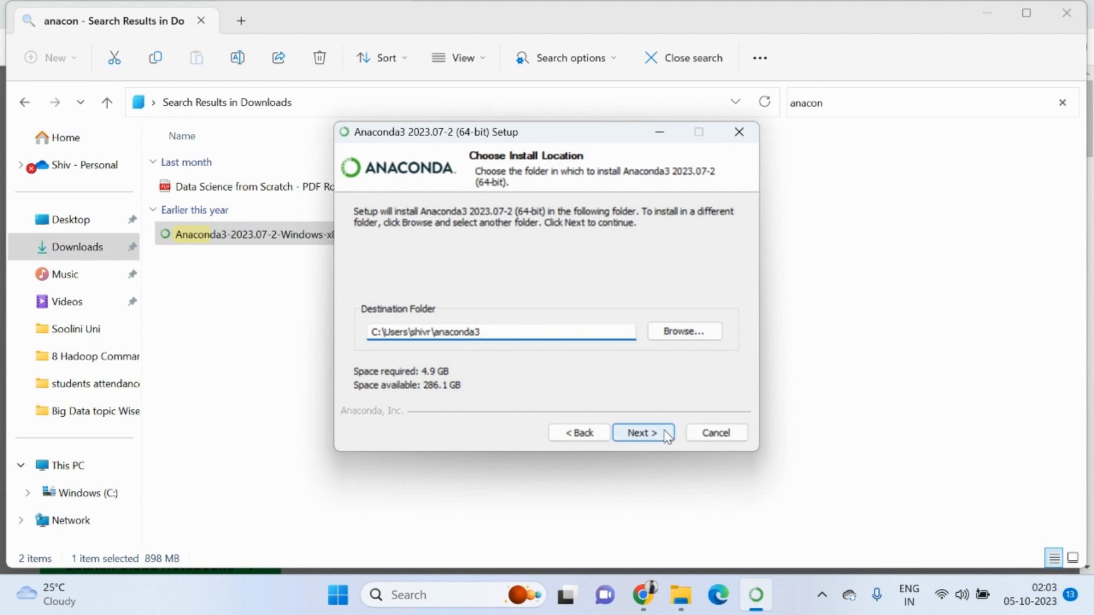
pyautogui.click(739, 137)
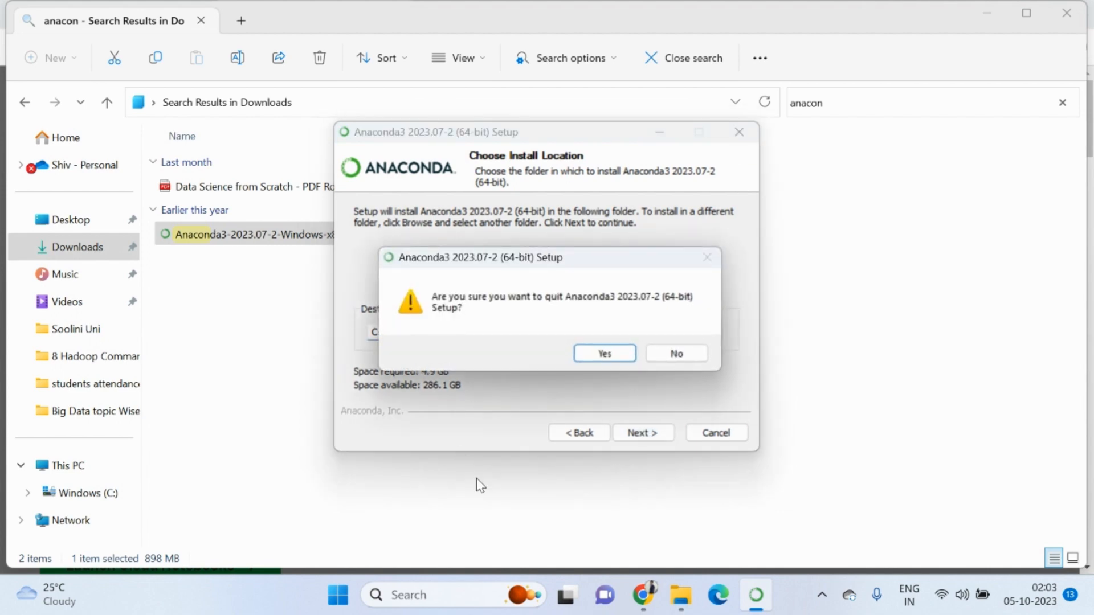
pyautogui.click(620, 354)
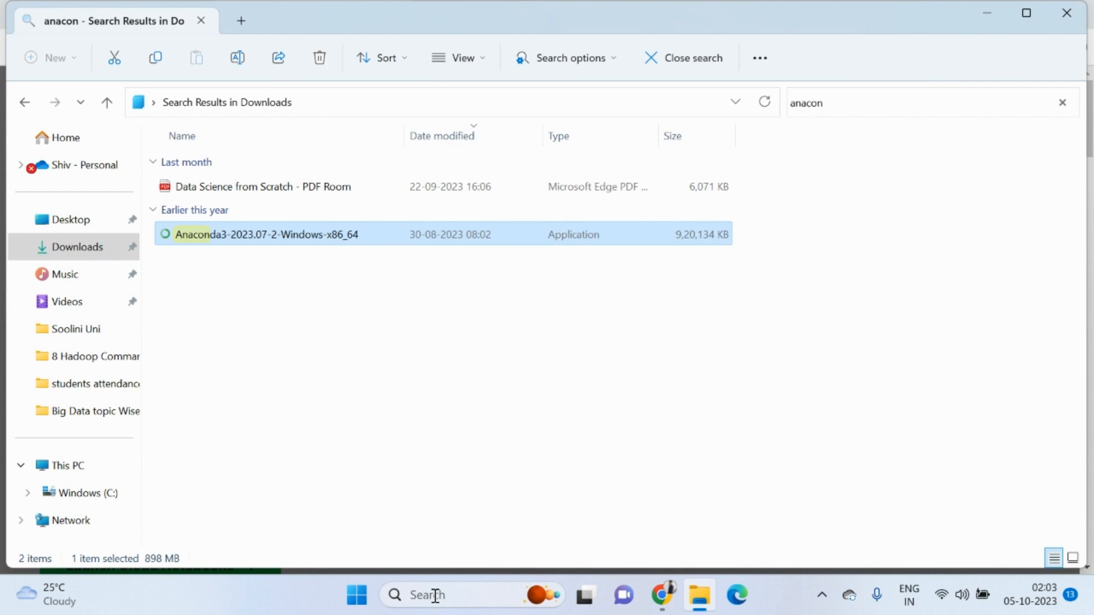
# Step: Find the installed Anaconda Navigator by searching Windows for "anaco", launch it, and minimize the file explorer and browser windows
pyautogui.click(435, 596)
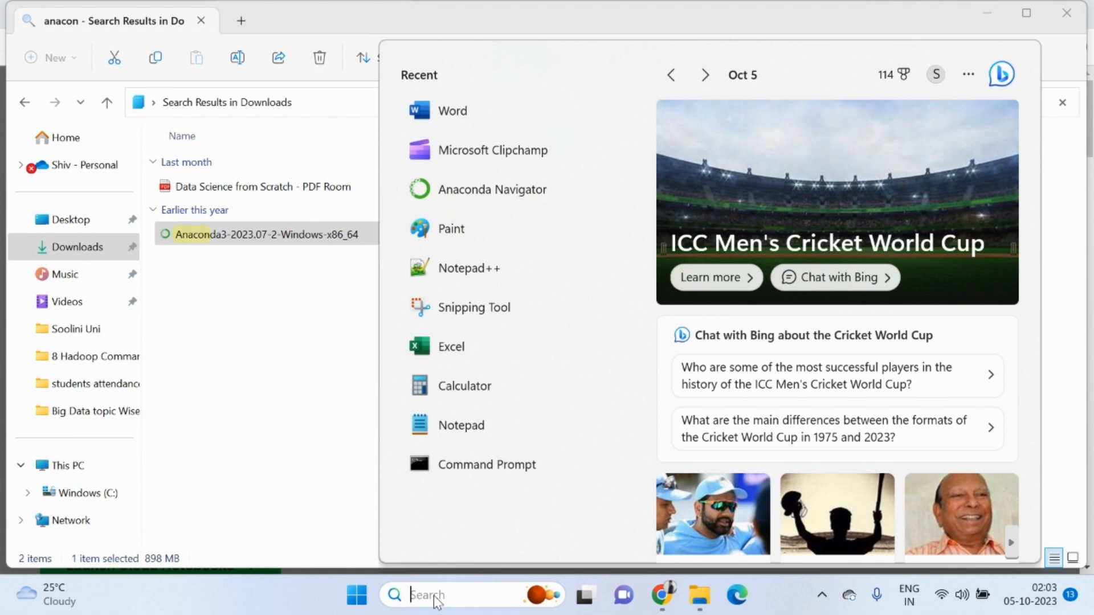
pyautogui.write('anaco')
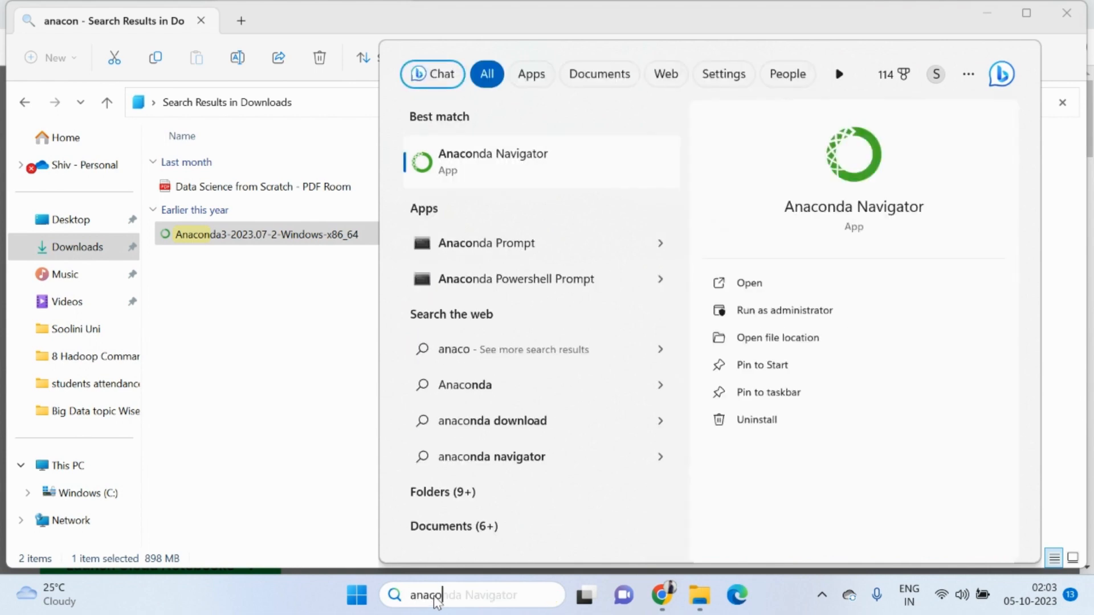
pyautogui.click(517, 178)
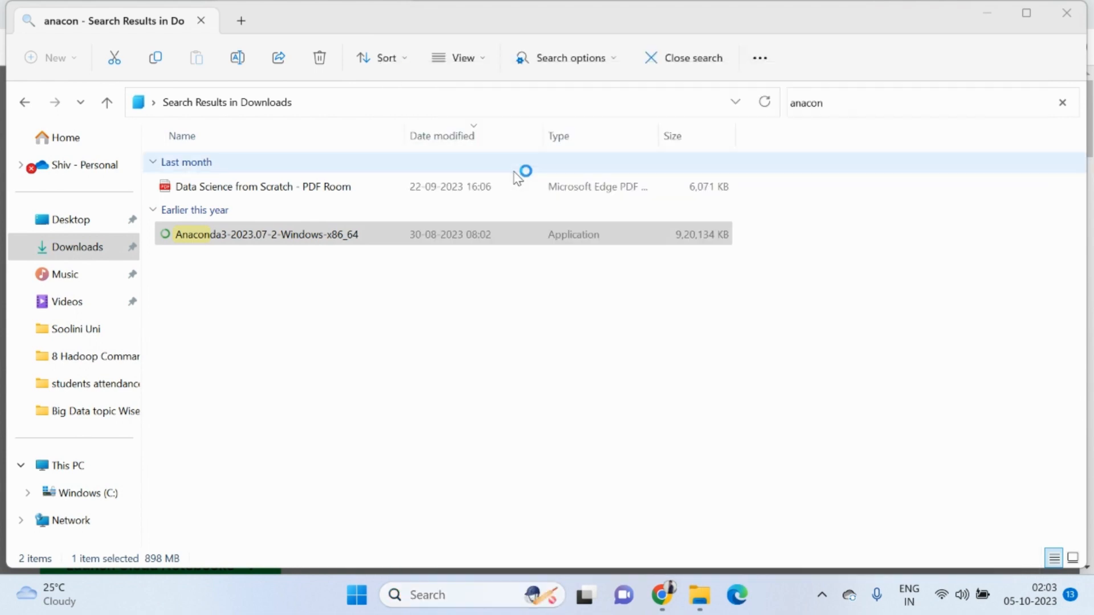
pyautogui.click(992, 12)
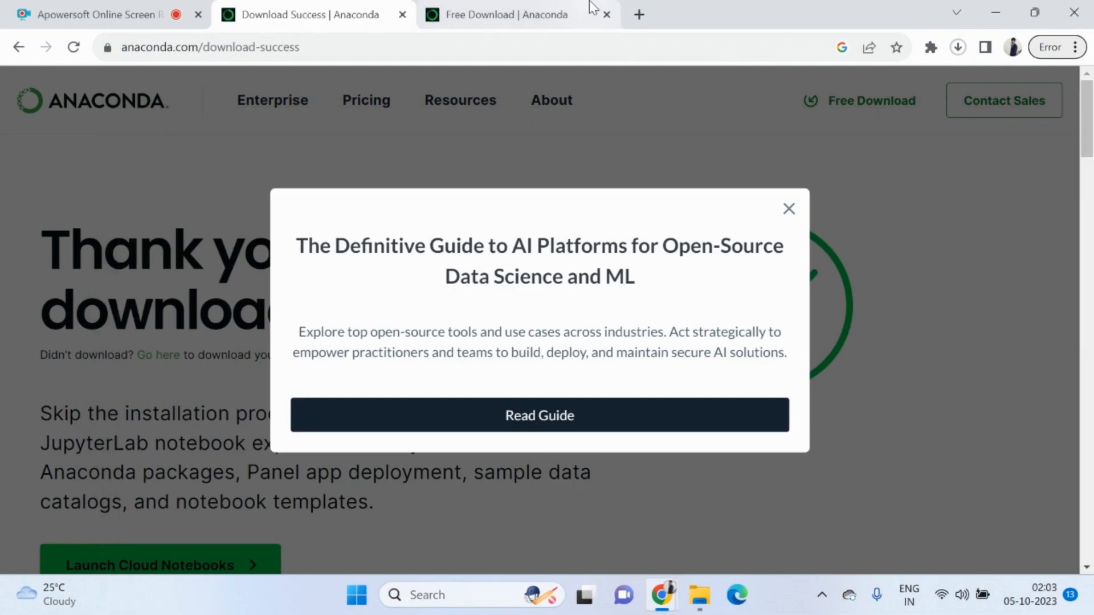
pyautogui.click(997, 14)
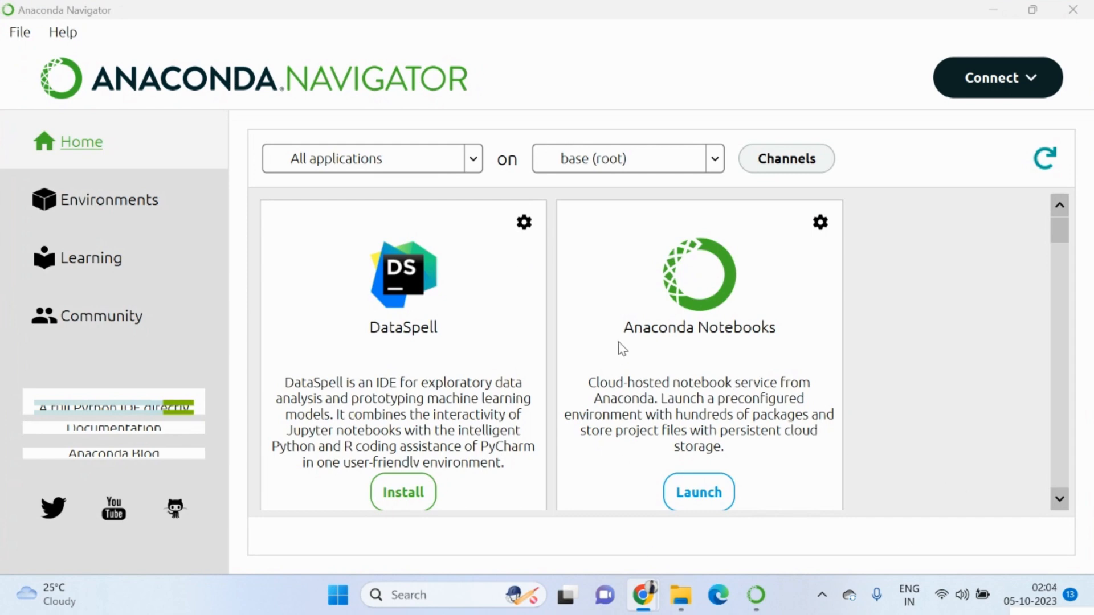
# Step: Launch Jupyter Notebook 6.5.4 from the application list in Anaconda Navigator
pyautogui.scroll(-3, 623, 349)
pyautogui.scroll(3, 620, 349)
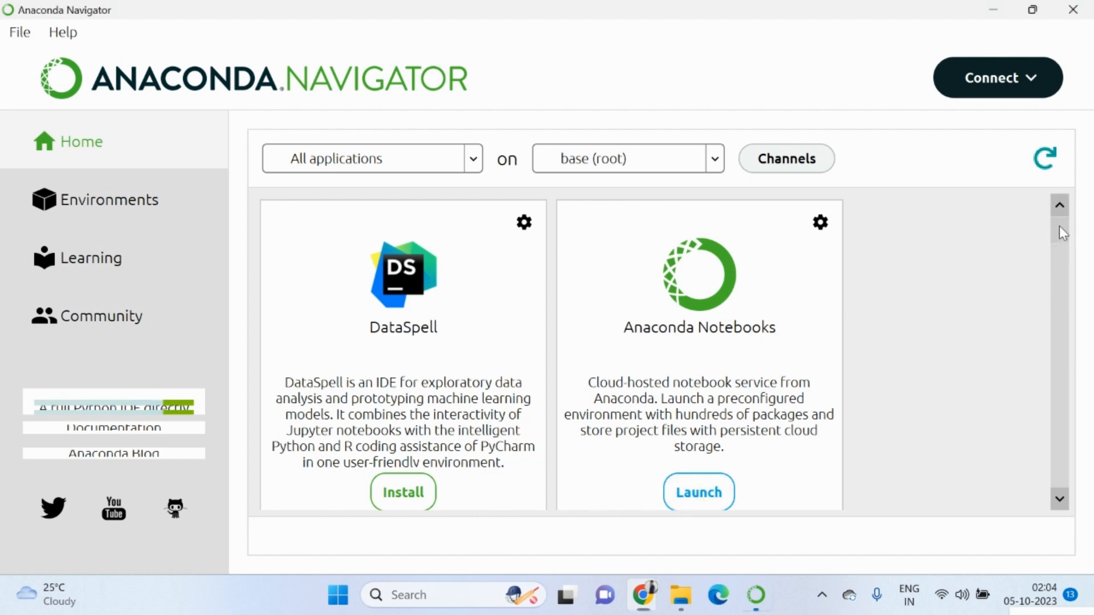
pyautogui.moveTo(1061, 240); pyautogui.dragTo(1060, 296)
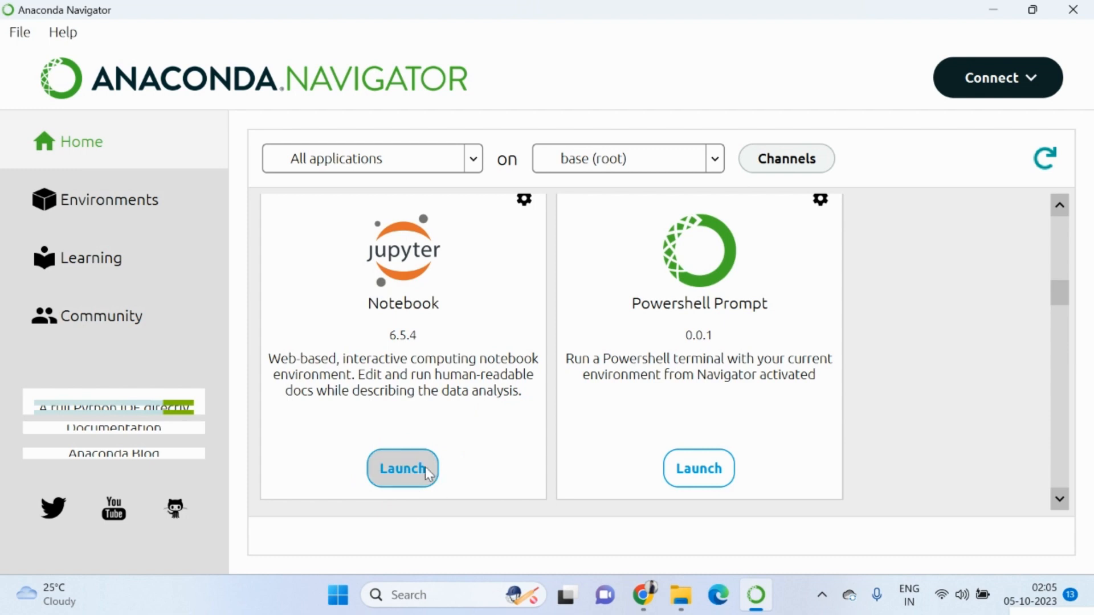
pyautogui.click(397, 472)
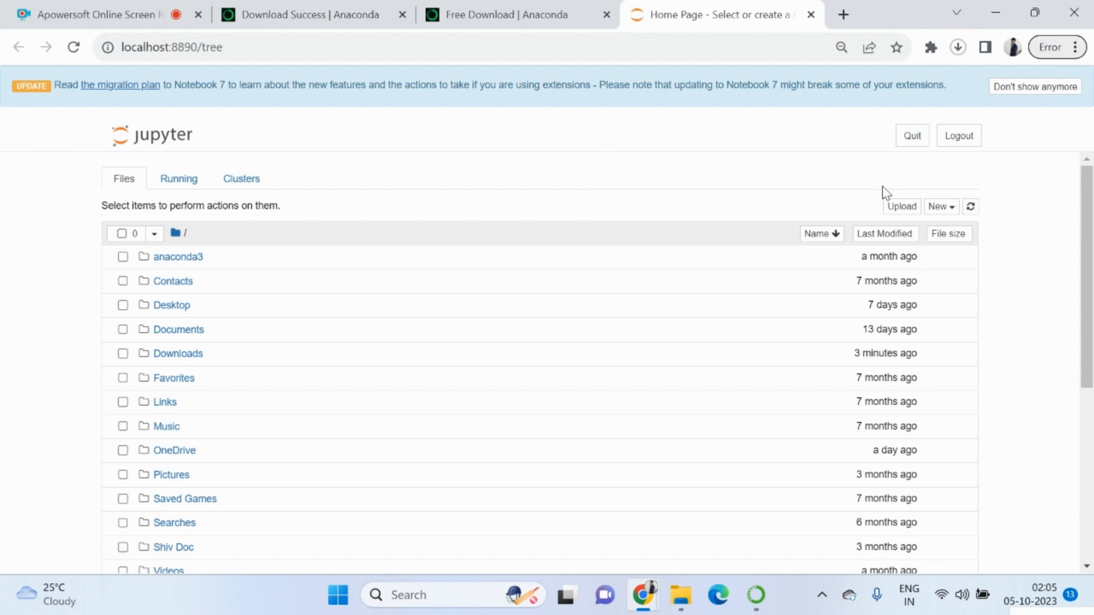
# Step: Create a new Python 3 (ipykernel) notebook and enter x=10 and y=20 on separate lines of its first cell
pyautogui.click(954, 214)
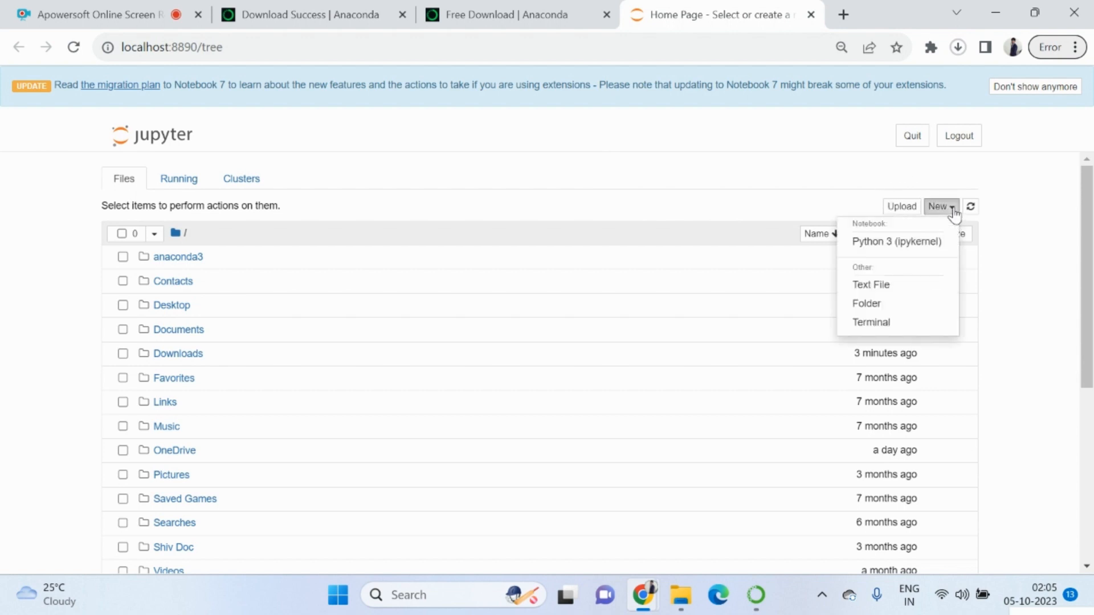
pyautogui.click(891, 249)
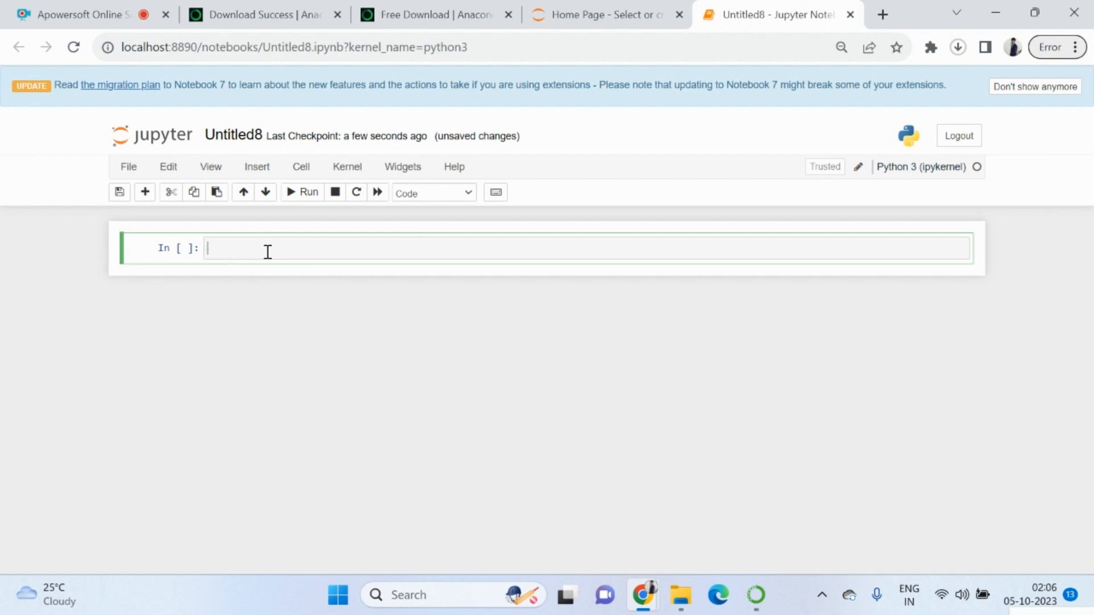
pyautogui.write('x=10')
pyautogui.press('Return')
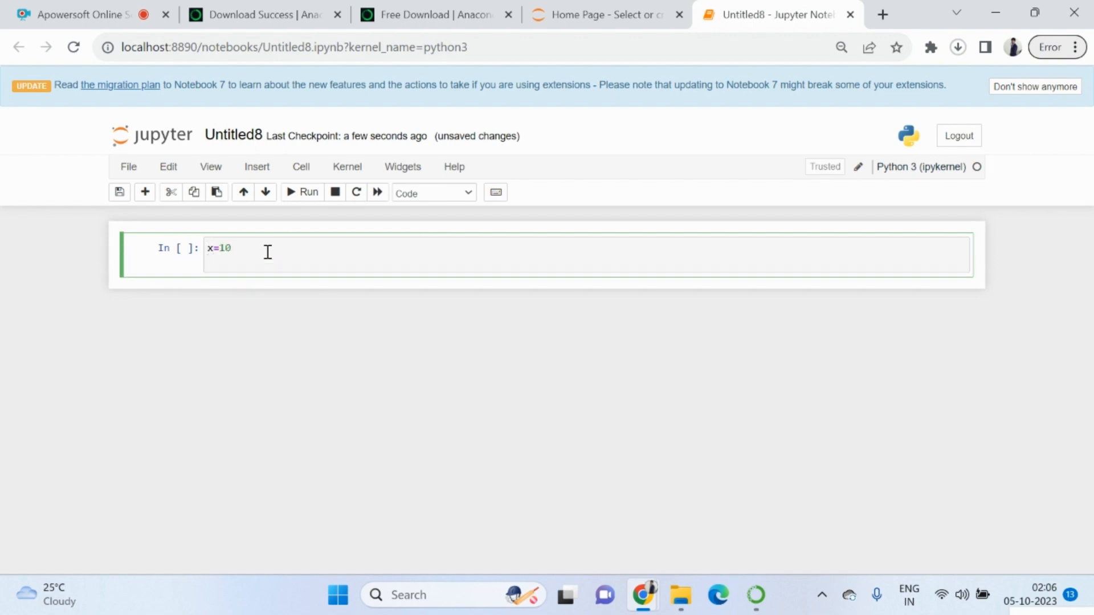
pyautogui.write("y=20'z")
pyautogui.press('BackSpace')
pyautogui.press('BackSpace')
pyautogui.press('Return')
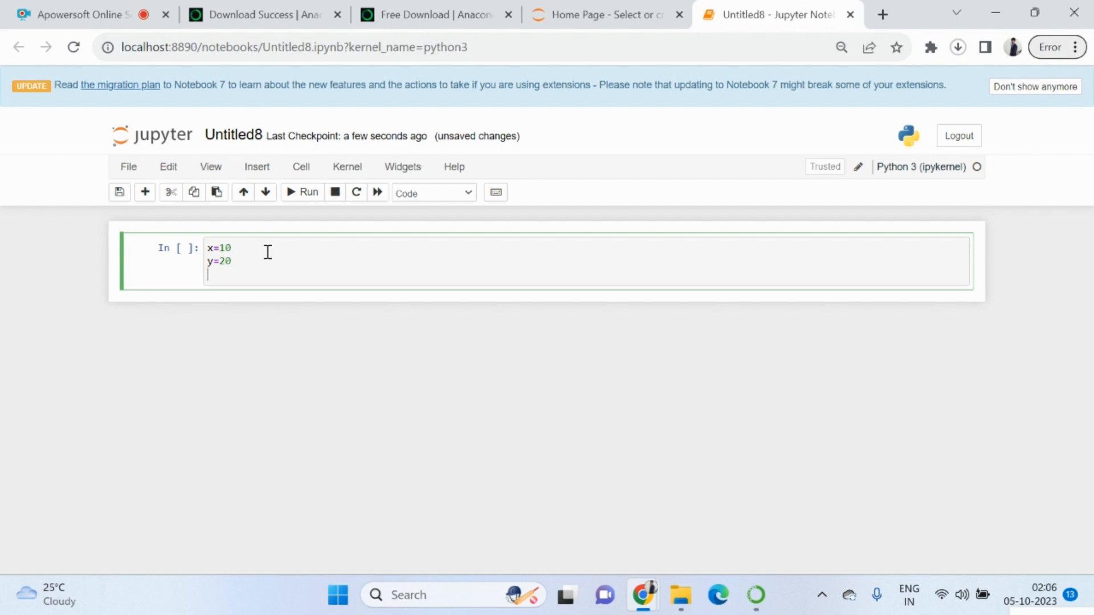
# Step: Add the lines z=x+y and z to the first cell and run it
pyautogui.write('z=x+y')
pyautogui.press('Return')
pyautogui.write('z')
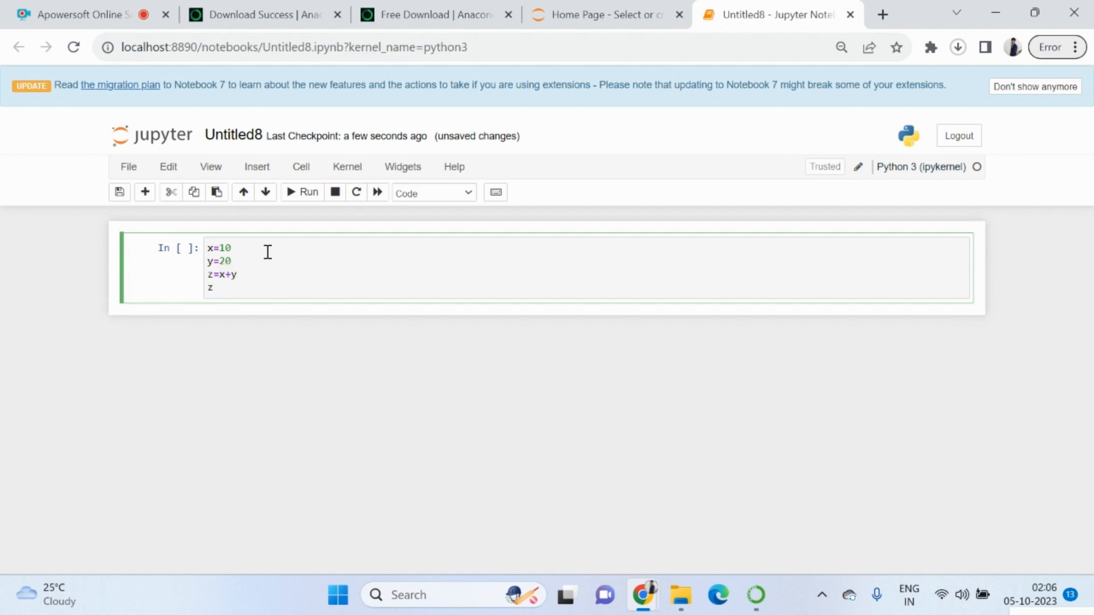
pyautogui.hotkey('shift', 'Return')
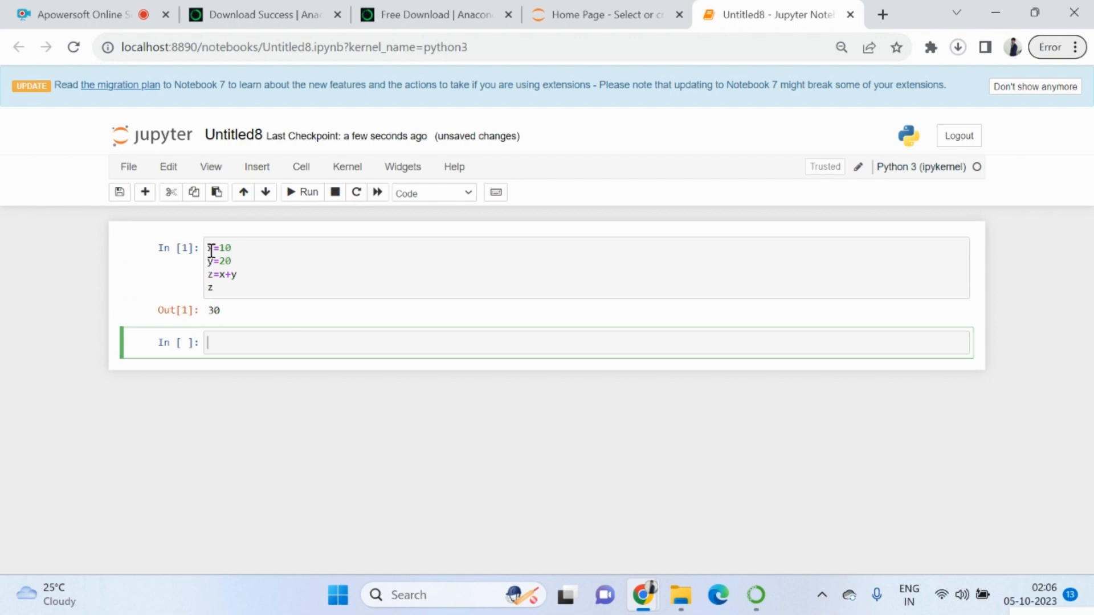
pyautogui.moveTo(211, 251); pyautogui.dragTo(257, 280)
pyautogui.click(212, 275)
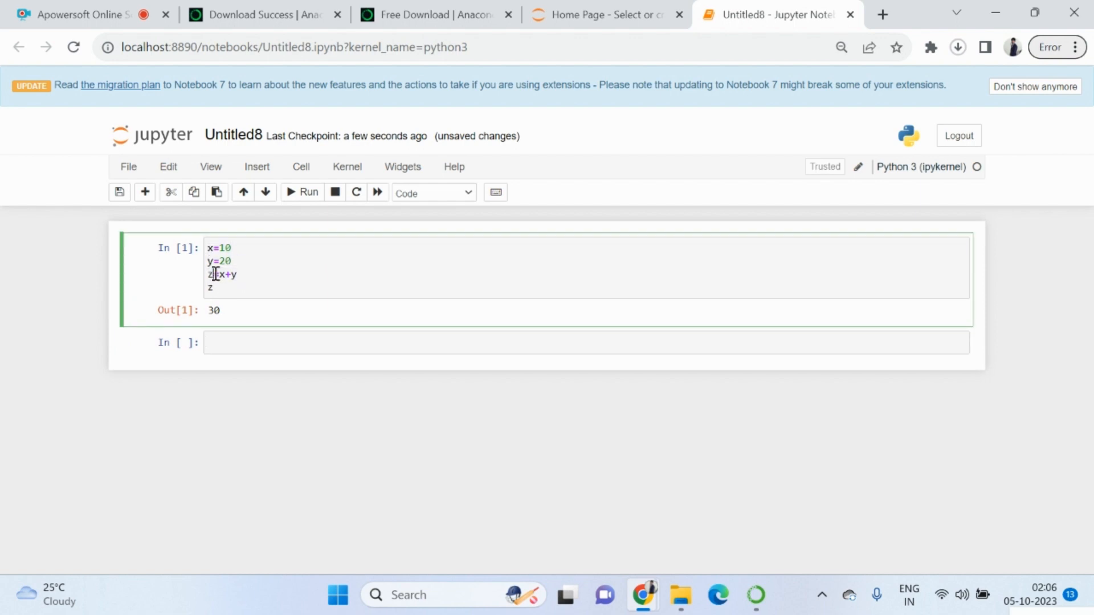
pyautogui.doubleClick(214, 289)
pyautogui.click(256, 288)
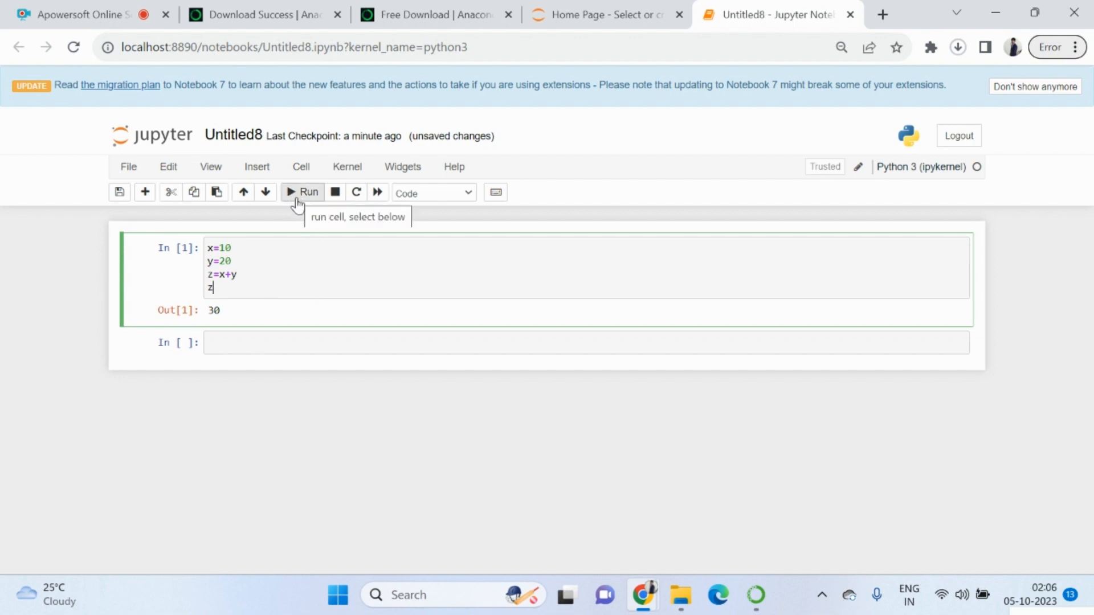
pyautogui.click(262, 342)
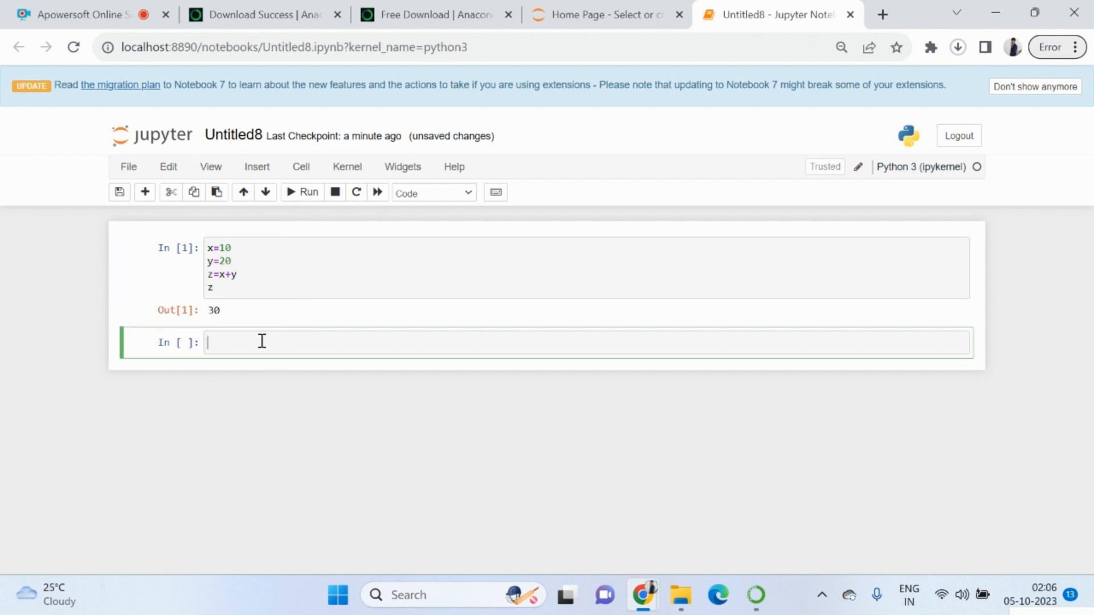
pyautogui.click(281, 278)
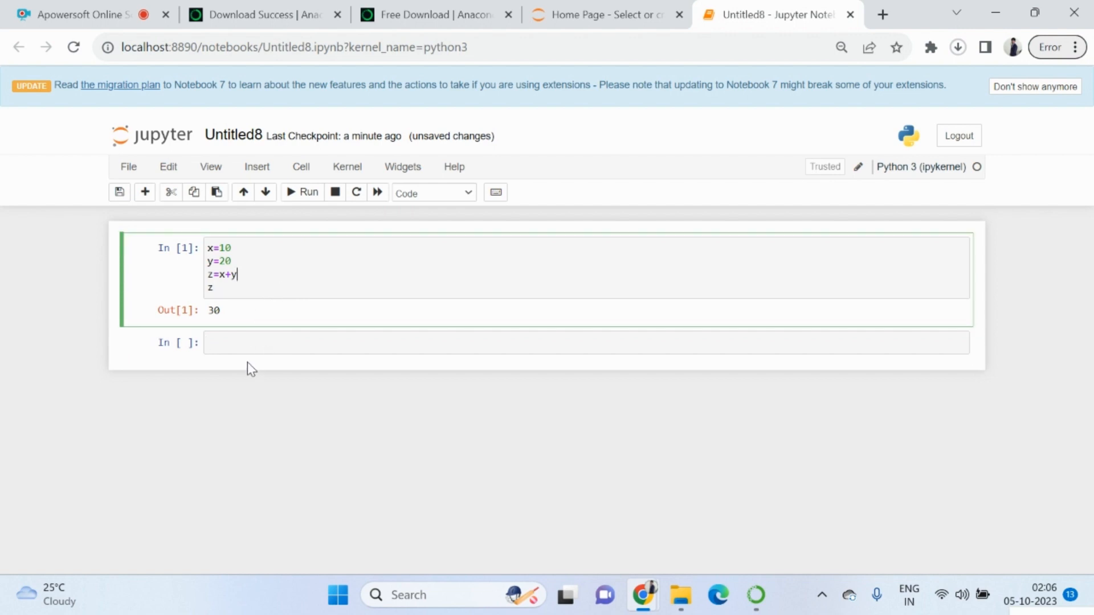
# Step: Insert three more empty code cells below the empty cell that follows the output
pyautogui.click(258, 345)
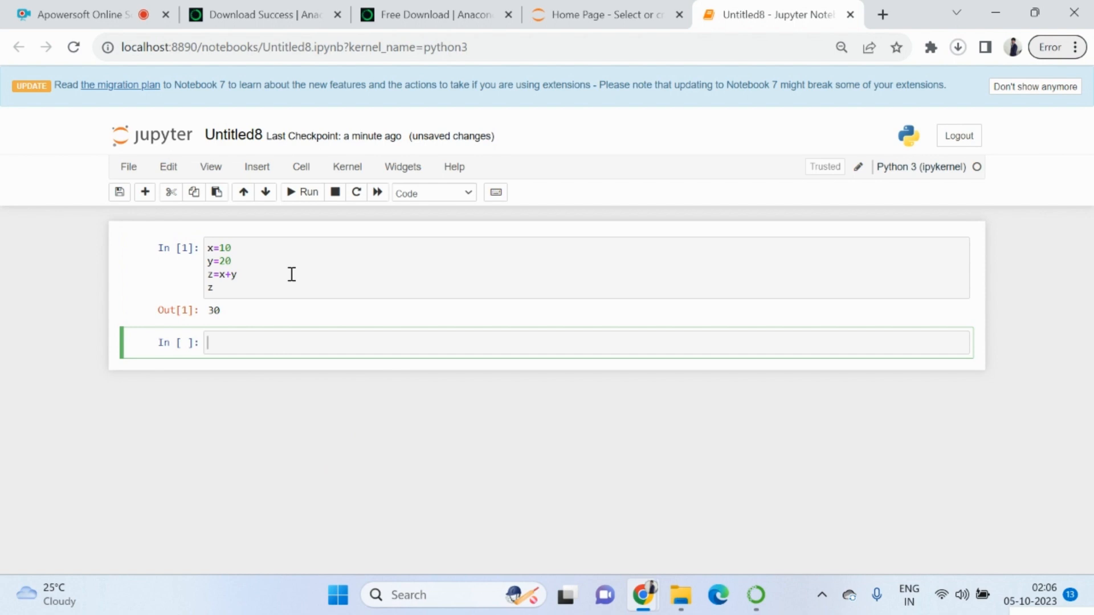
pyautogui.click(146, 192)
pyautogui.click(145, 192)
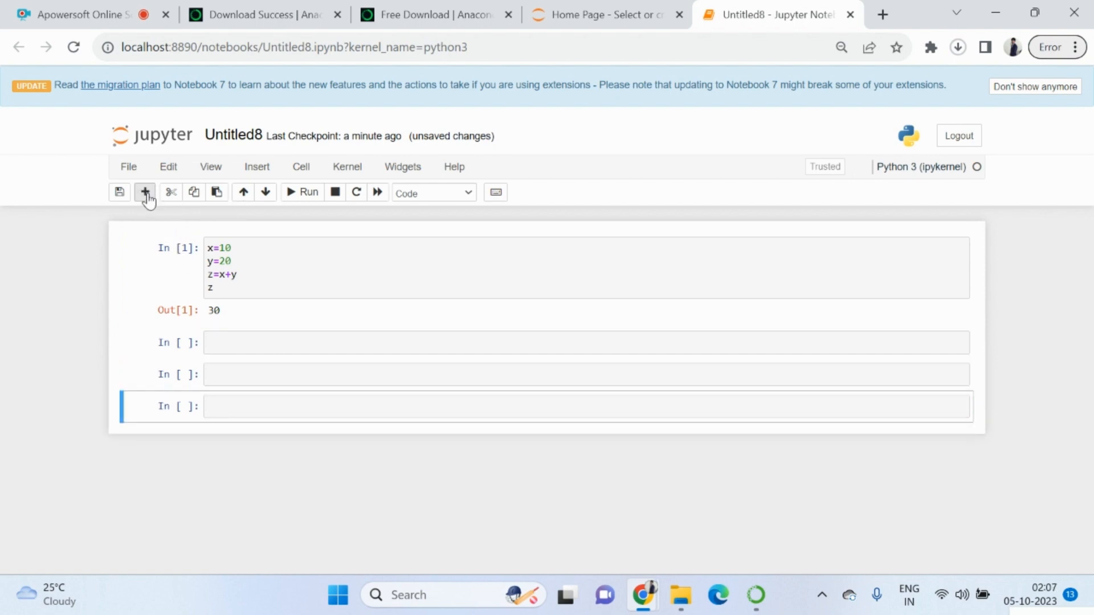
pyautogui.click(146, 192)
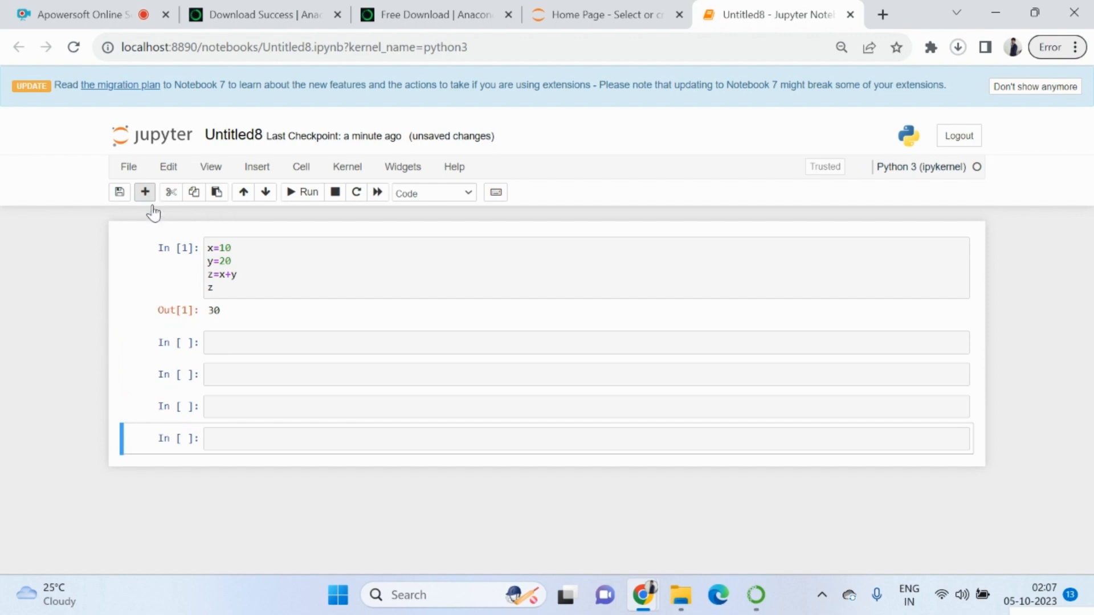
# Step: Cut the last two empty cells from the notebook
pyautogui.click(254, 443)
pyautogui.click(246, 406)
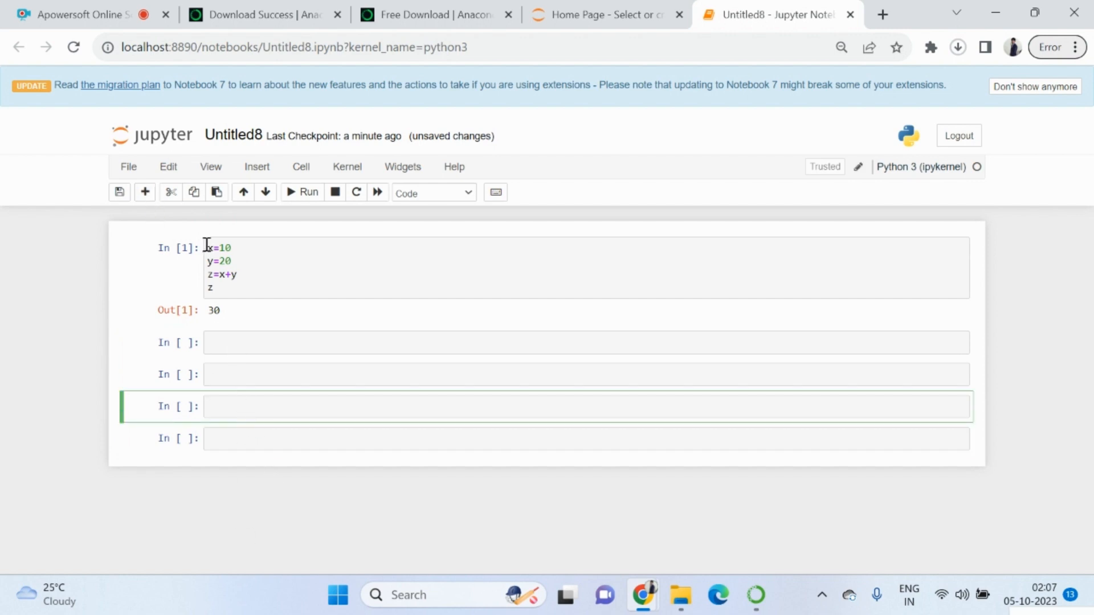
pyautogui.click(171, 194)
pyautogui.click(171, 194)
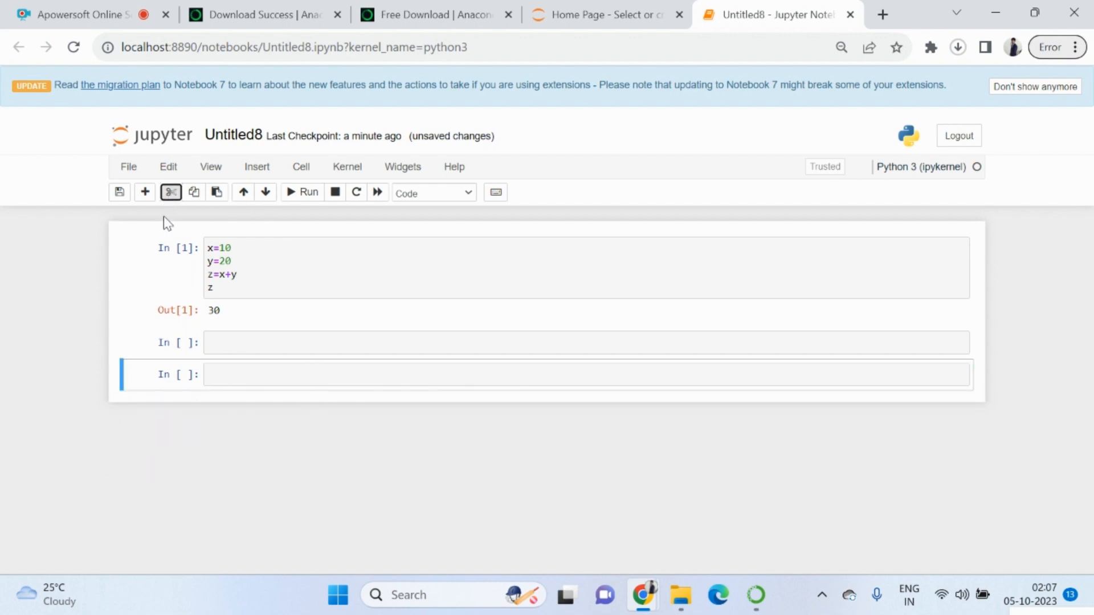
# Step: Rename the notebook as Demo1
pyautogui.click(231, 134)
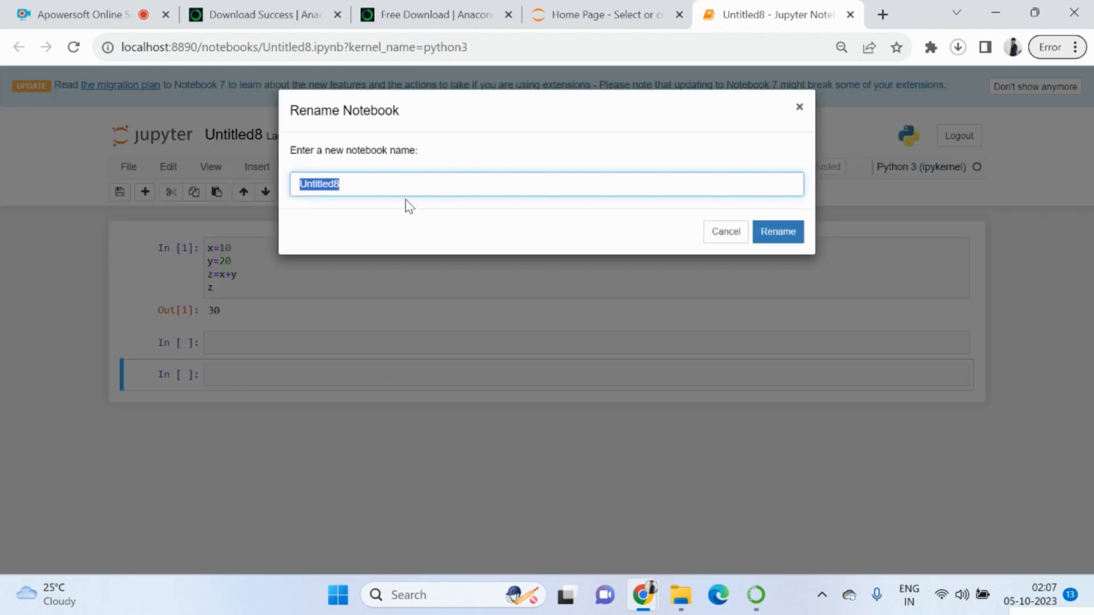
pyautogui.write('Demor')
pyautogui.press('BackSpace')
pyautogui.write('1')
pyautogui.click(776, 233)
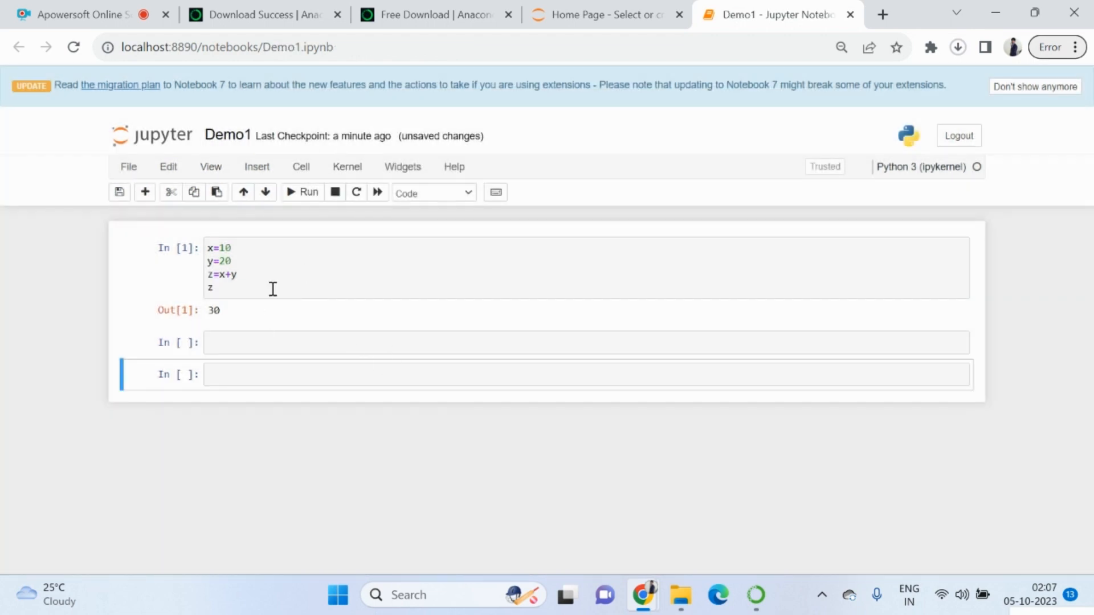
pyautogui.click(119, 193)
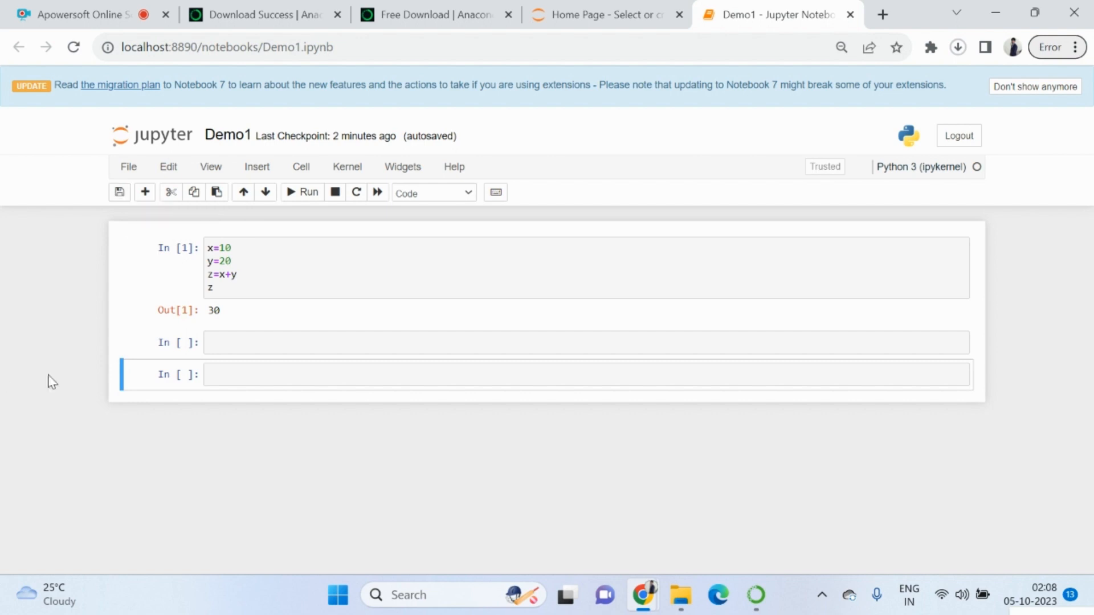
pyautogui.moveTo(611, 5)
pyautogui.click(305, 290)
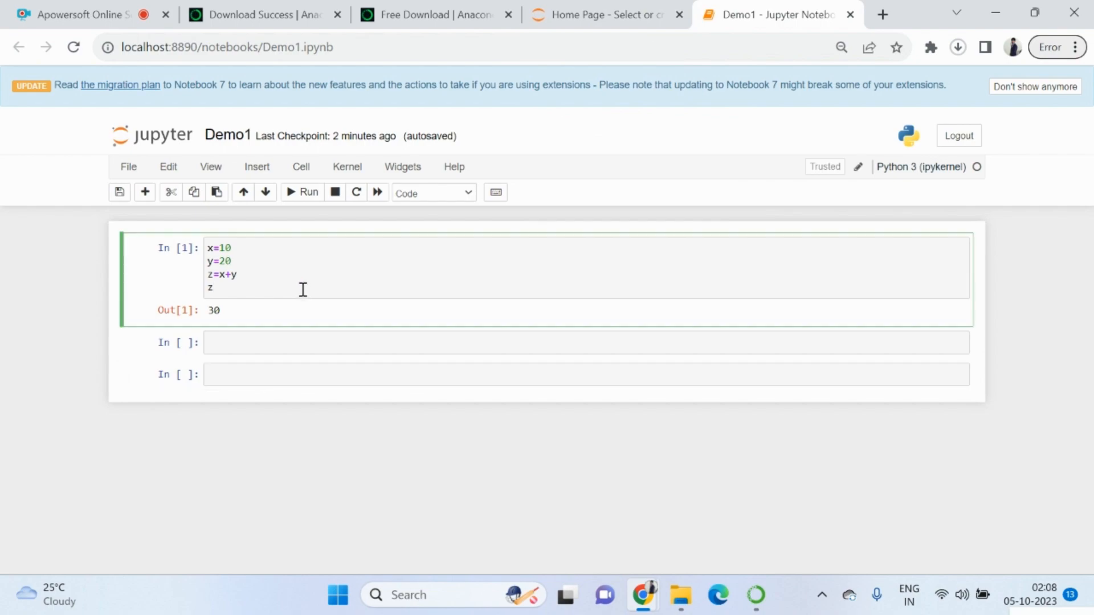